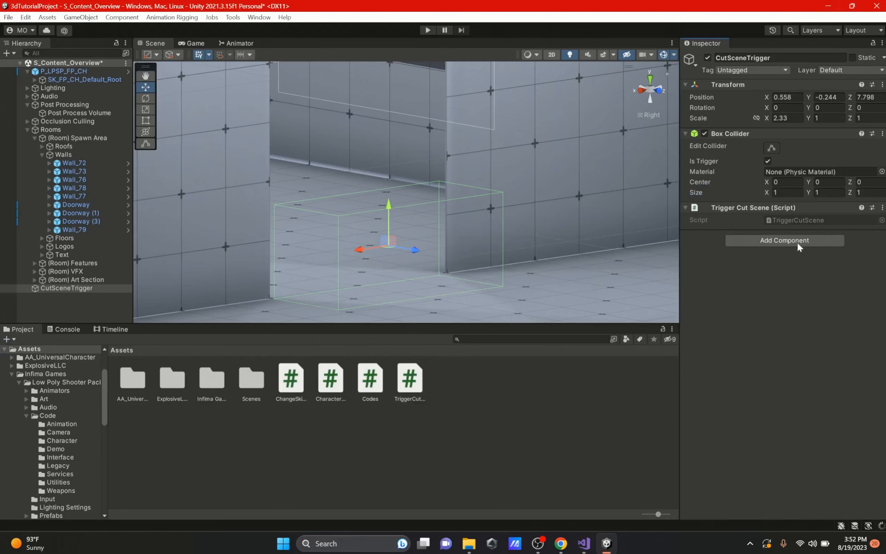
Step: Create an empty game object at the root of the scene and name it DirectorObj
{"action": "left_click", "coordinate": [49, 307]}
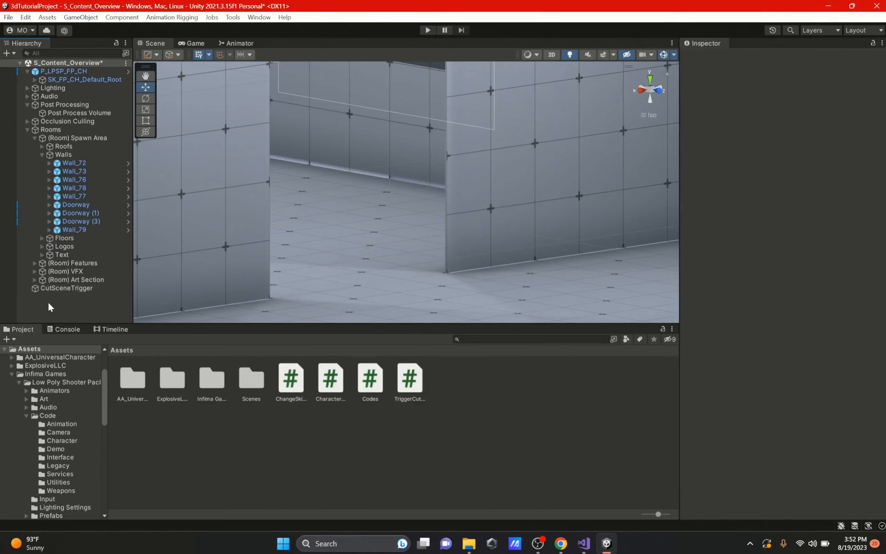
{"action": "right_click", "coordinate": [49, 306]}
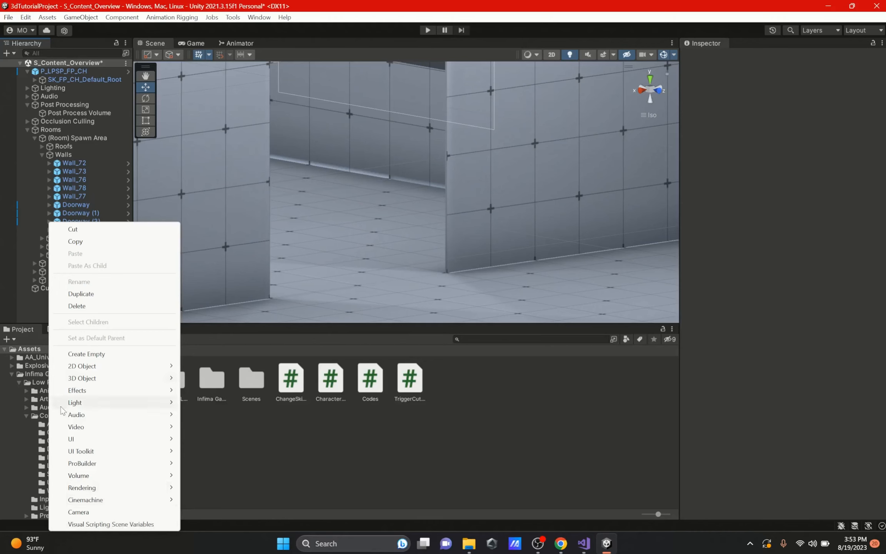
{"action": "left_click", "coordinate": [86, 353]}
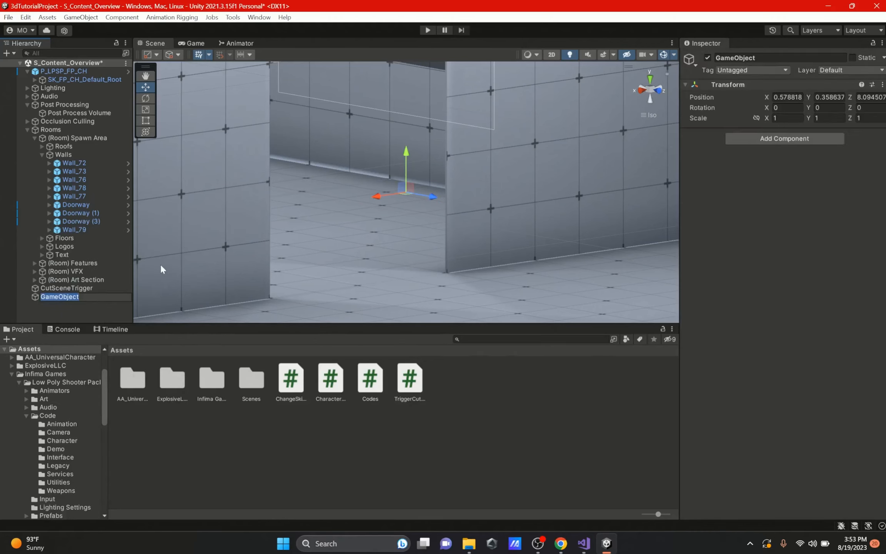
{"action": "type", "text": "DirectorObj"}
{"action": "key", "text": "Return"}
Step: Add a Playable Director component to DirectorObj
{"action": "left_click", "coordinate": [838, 143]}
{"action": "type", "text": "pla"}
{"action": "key", "text": "Down"}
{"action": "key", "text": "Down"}
{"action": "key", "text": "Return"}
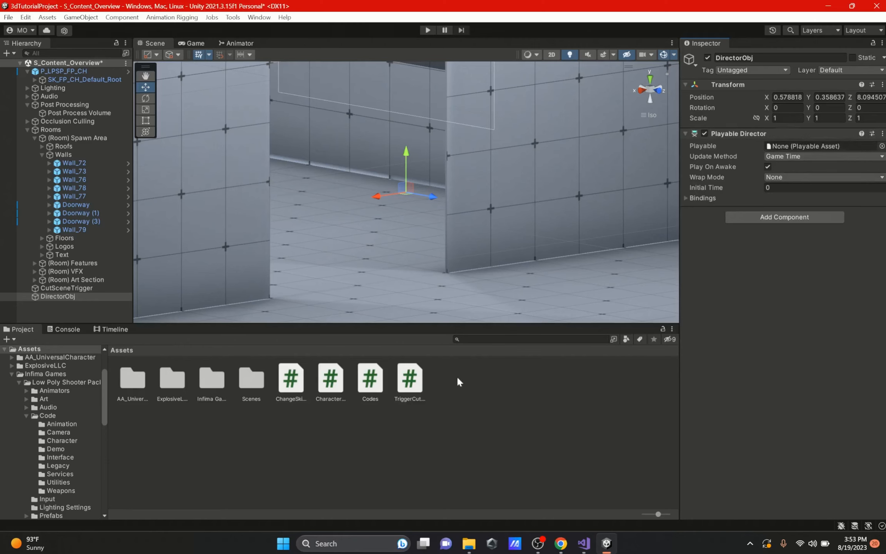
Step: Create a timeline asset for DirectorObj and save it as DirectorObjTimeline in the project's Assets folder
{"action": "right_click", "coordinate": [516, 405]}
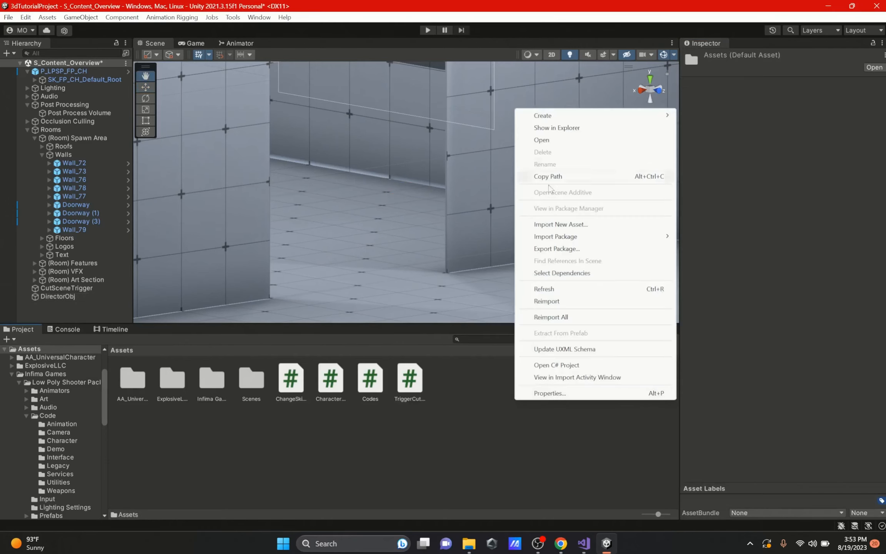
{"action": "mouse_move", "coordinate": [560, 120]}
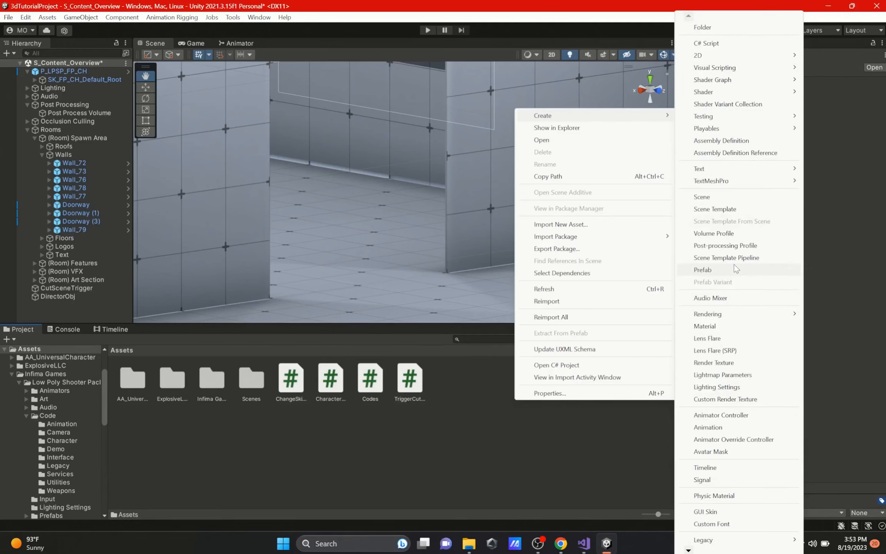
{"action": "left_click", "coordinate": [58, 296]}
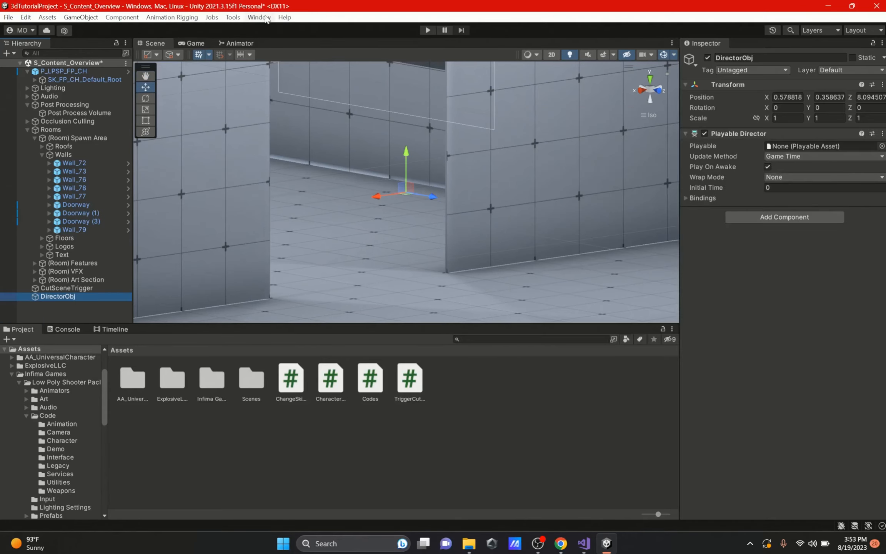
{"action": "left_click", "coordinate": [258, 17]}
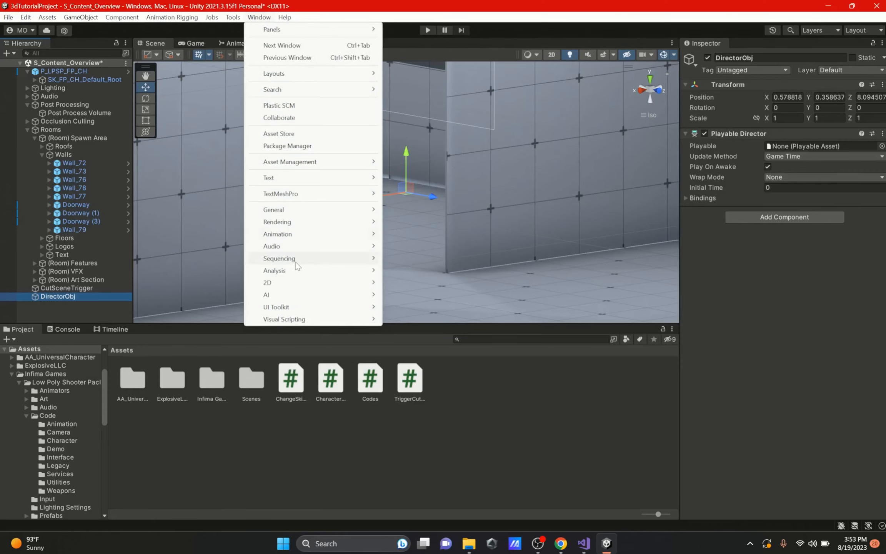
{"action": "mouse_move", "coordinate": [296, 258]}
{"action": "left_click", "coordinate": [400, 262]}
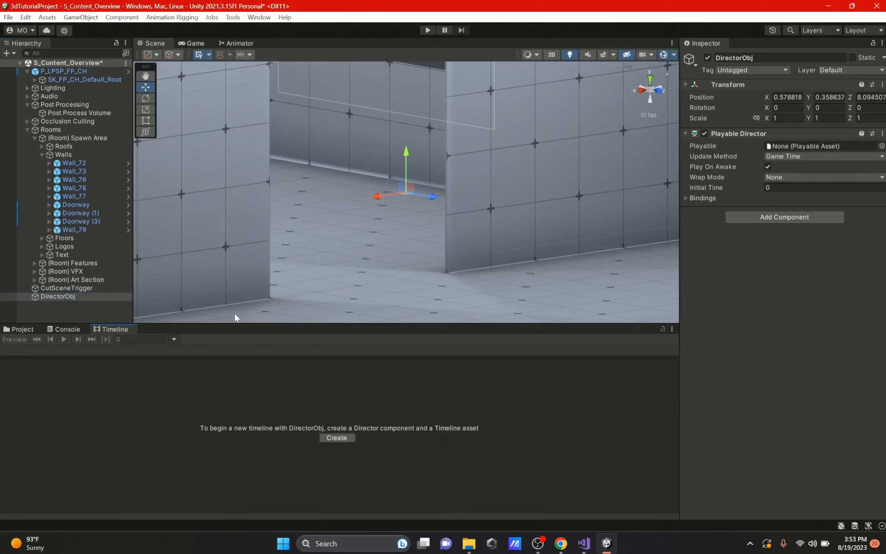
{"action": "left_click", "coordinate": [337, 438]}
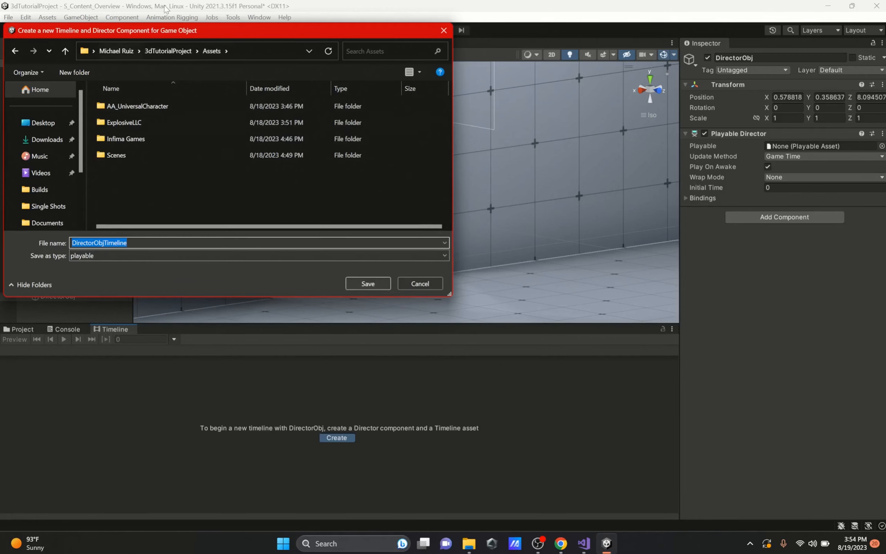
{"action": "left_click", "coordinate": [368, 283]}
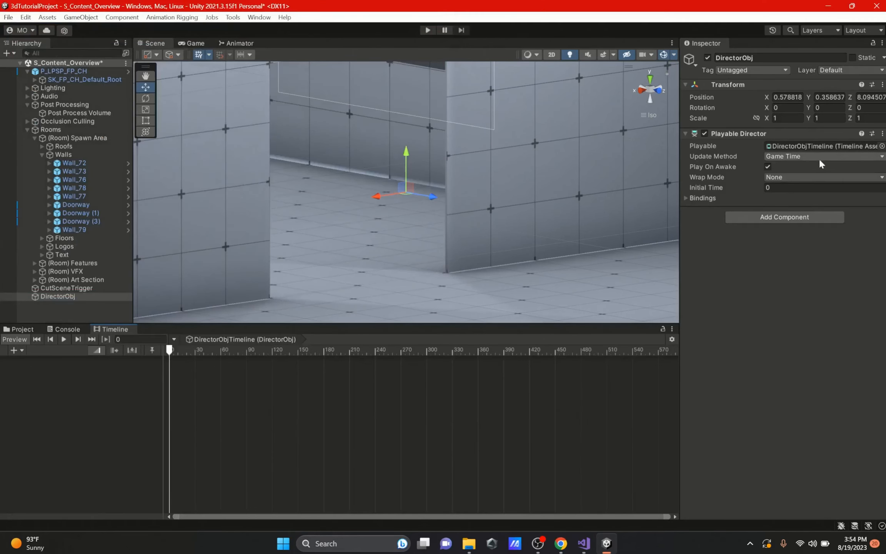
Step: Examine the DirectorObjTimeline asset in the project files and return to DirectorObj's timeline
{"action": "left_click", "coordinate": [19, 329]}
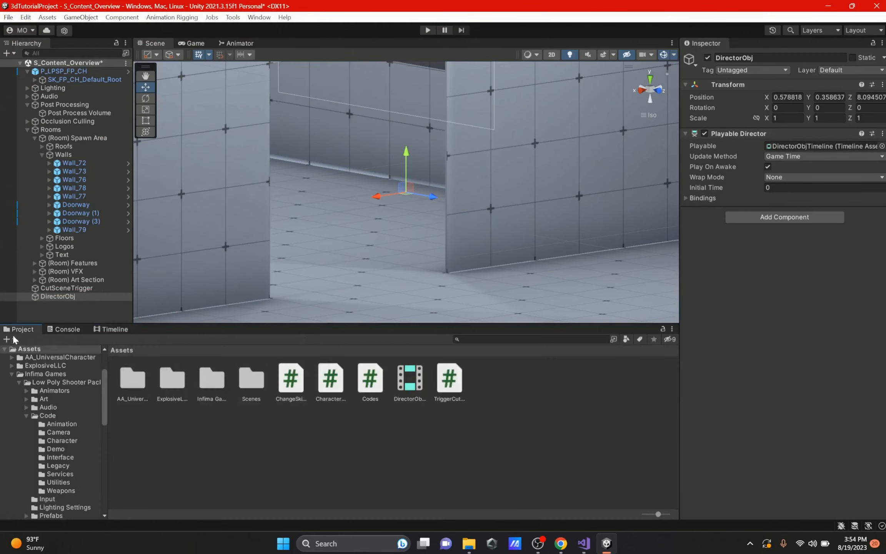
{"action": "left_click", "coordinate": [427, 397]}
{"action": "left_click", "coordinate": [116, 330]}
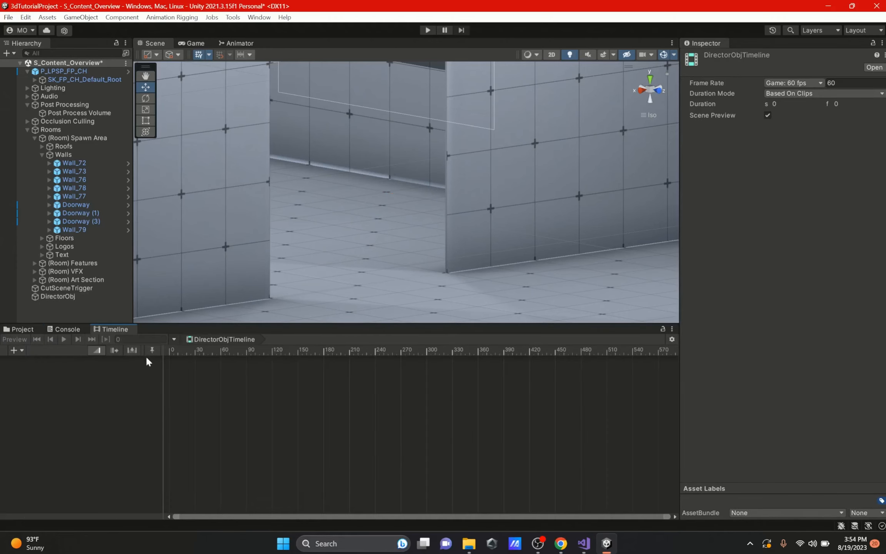
{"action": "left_click", "coordinate": [66, 288]}
{"action": "left_click", "coordinate": [58, 296]}
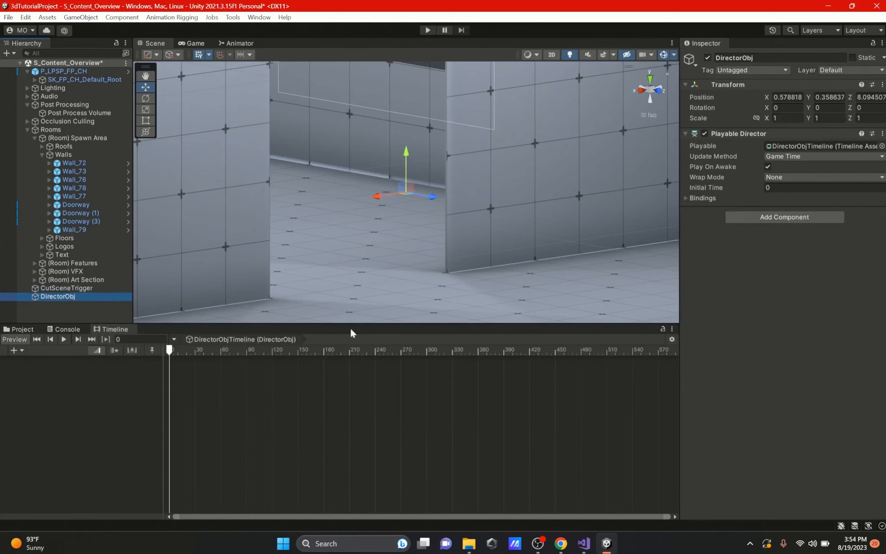
Step: Add a Camera as a child of DirectorObj and preview its picture in the Game view
{"action": "left_click", "coordinate": [191, 44]}
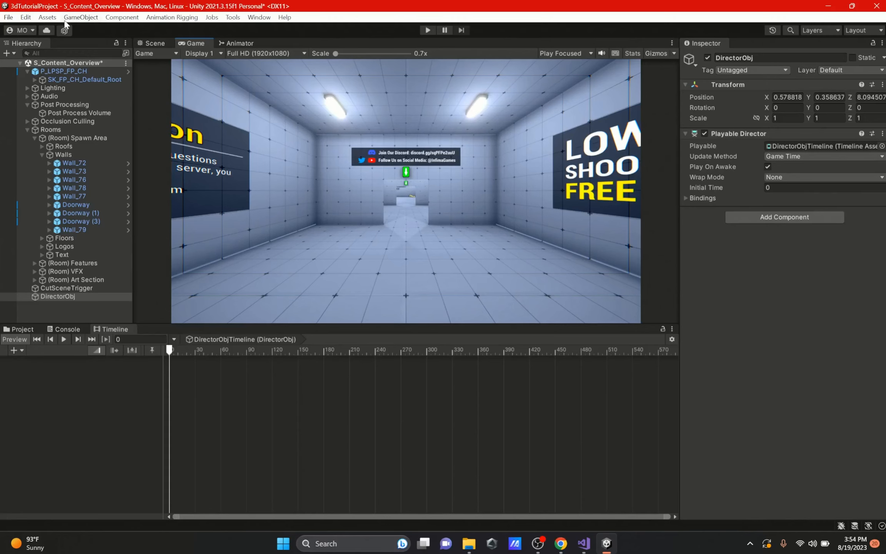
{"action": "left_click", "coordinate": [164, 45]}
{"action": "middle_click_drag", "start_coordinate": [406, 175], "coordinate": [443, 265]}
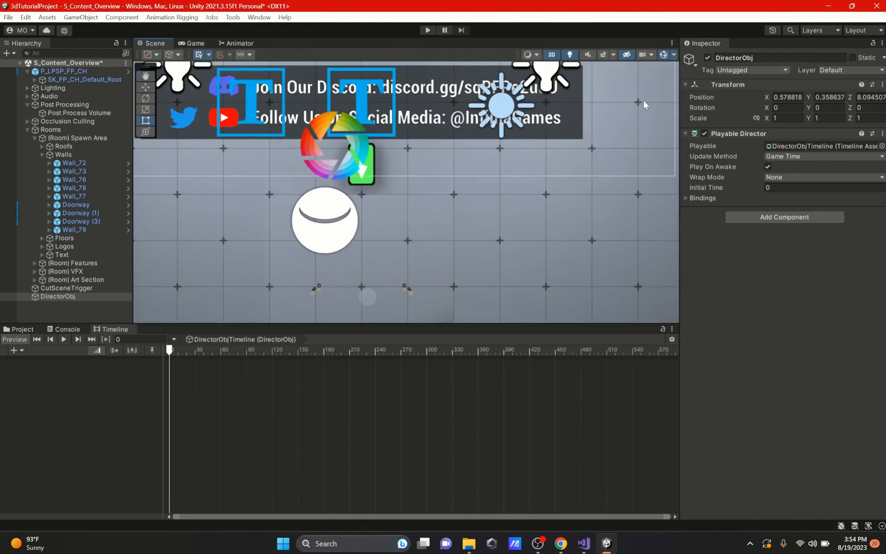
{"action": "key", "text": "2"}
{"action": "right_click_drag", "start_coordinate": [387, 175], "coordinate": [25, 245]}
{"action": "left_click", "coordinate": [36, 296]}
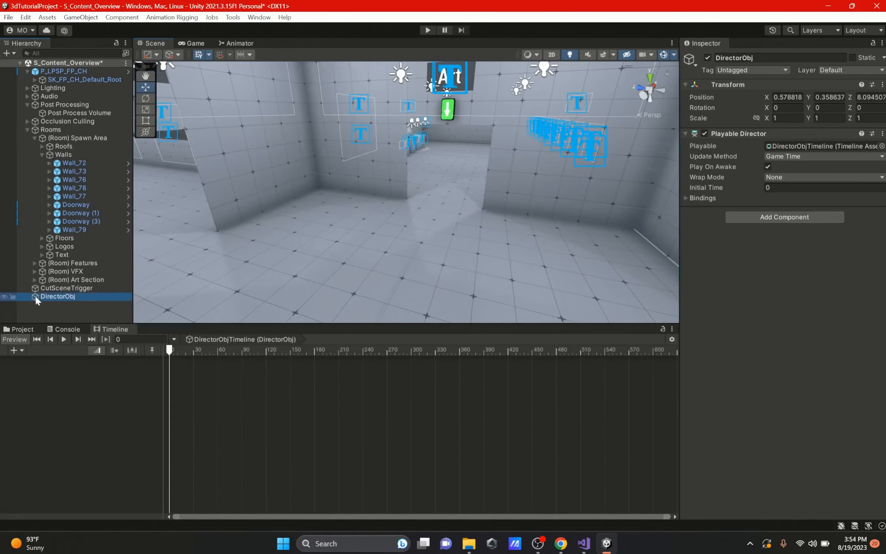
{"action": "right_click", "coordinate": [35, 297]}
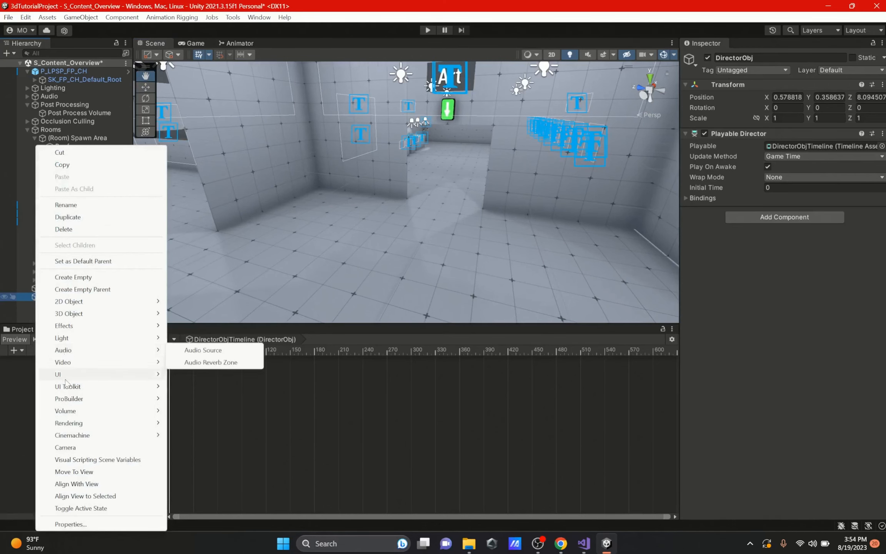
{"action": "left_click", "coordinate": [65, 447]}
{"action": "left_click", "coordinate": [203, 43]}
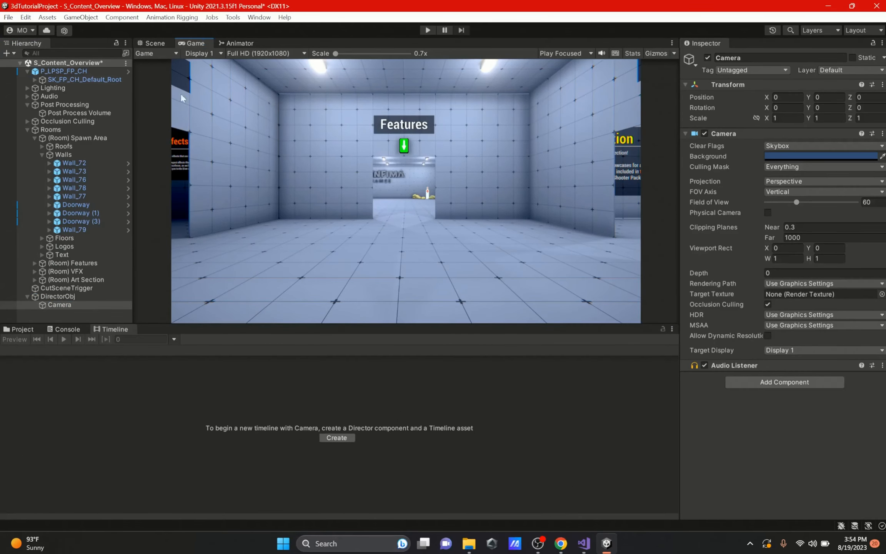
Step: Try moving the new camera in the scene and undo the moves
{"action": "left_click", "coordinate": [151, 43]}
{"action": "left_click_drag", "start_coordinate": [618, 213], "coordinate": [557, 238]}
{"action": "left_click_drag", "start_coordinate": [566, 131], "coordinate": [558, 152]}
{"action": "key", "text": "ctrl+z"}
{"action": "key", "text": "ctrl+z"}
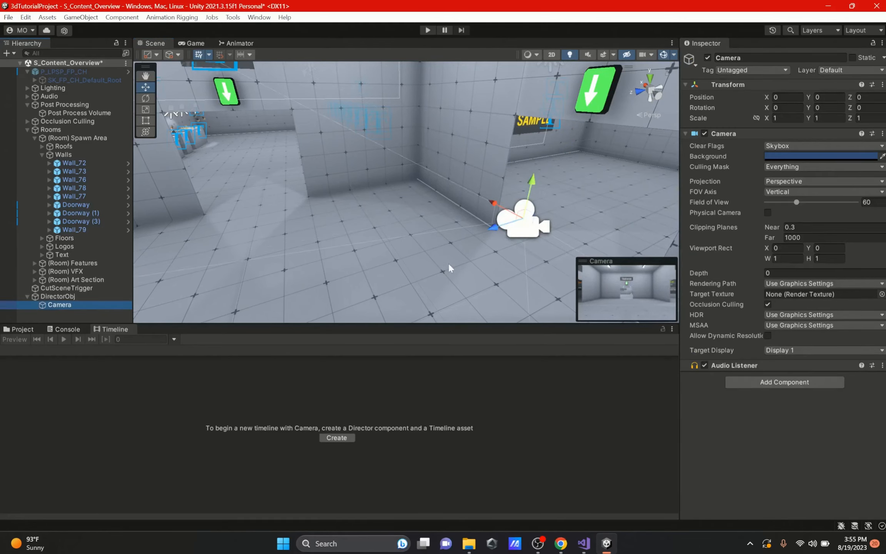
Step: Examine the components and scripts attached to the P_LPSP_FP_CH player character
{"action": "right_click_drag", "start_coordinate": [576, 200], "coordinate": [457, 153]}
{"action": "right_click_drag", "start_coordinate": [868, 68], "coordinate": [519, 157]}
{"action": "key", "text": "w"}
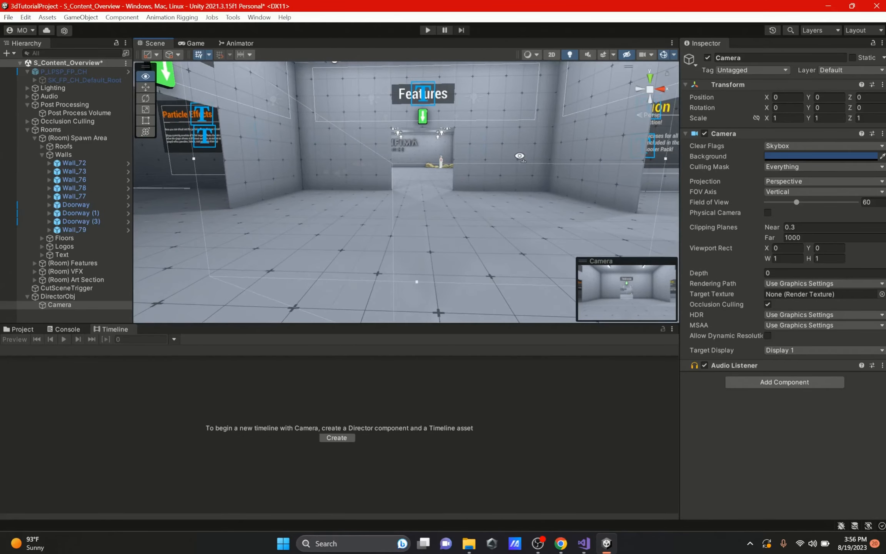
{"action": "left_click", "coordinate": [78, 72]}
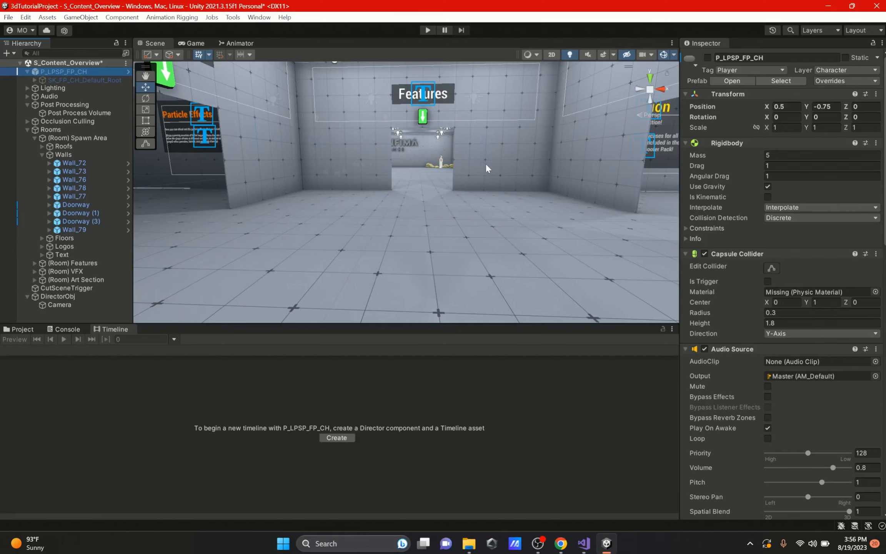
{"action": "scroll", "coordinate": [795, 396], "scroll_direction": "down", "scroll_amount": 5}
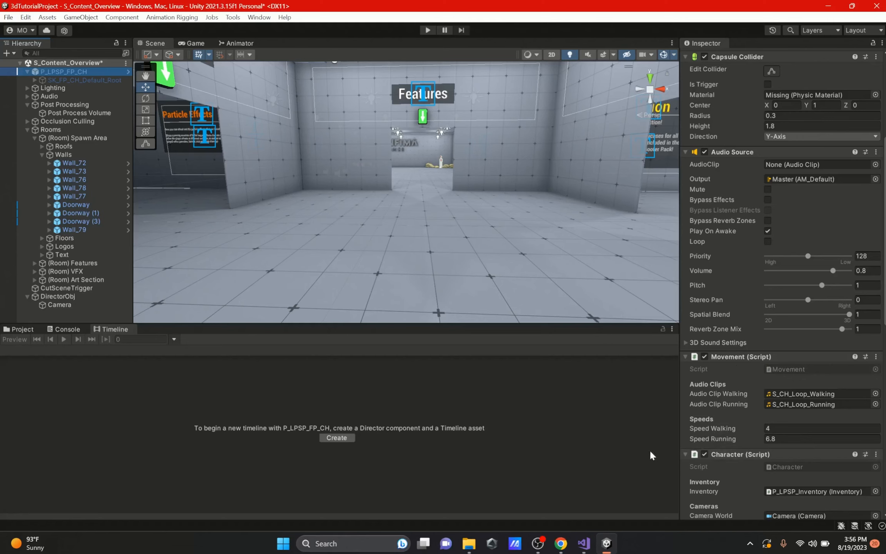
{"action": "scroll", "coordinate": [774, 407], "scroll_direction": "down", "scroll_amount": 1}
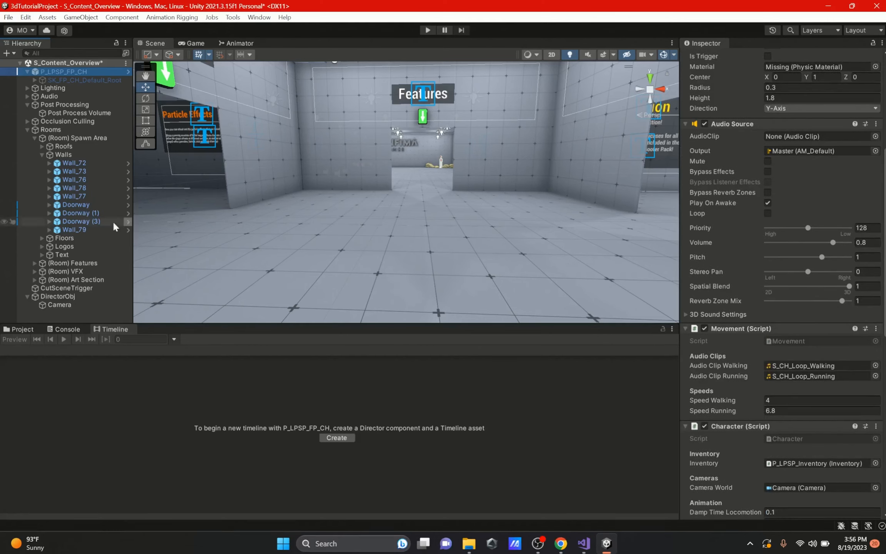
{"action": "scroll", "coordinate": [442, 205], "scroll_direction": "down", "scroll_amount": 4}
Step: Reactivate the P_LPSP_FP_CH player object in the scene
{"action": "right_click_drag", "start_coordinate": [532, 122], "coordinate": [75, 130]}
{"action": "key", "text": "s"}
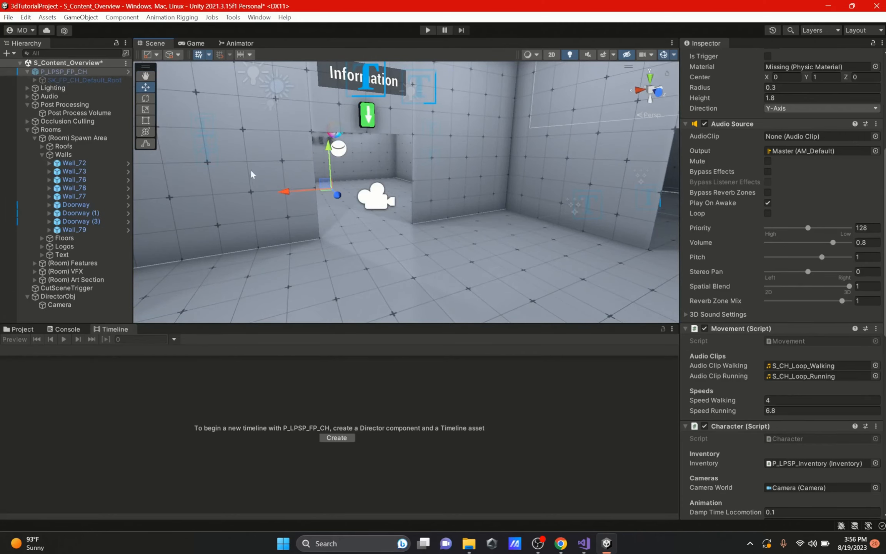
{"action": "key", "text": "a"}
{"action": "right_click_drag", "start_coordinate": [316, 216], "coordinate": [320, 197]}
{"action": "key", "text": "w"}
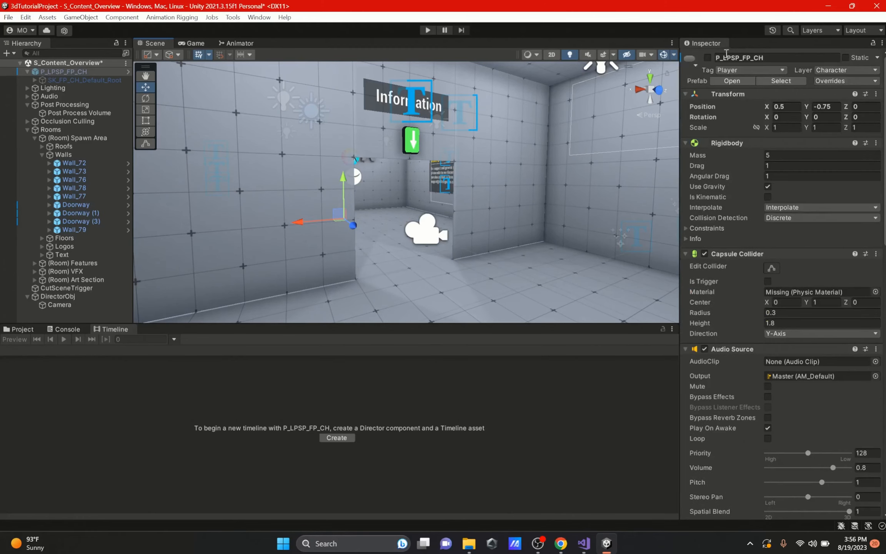
{"action": "left_click", "coordinate": [708, 58]}
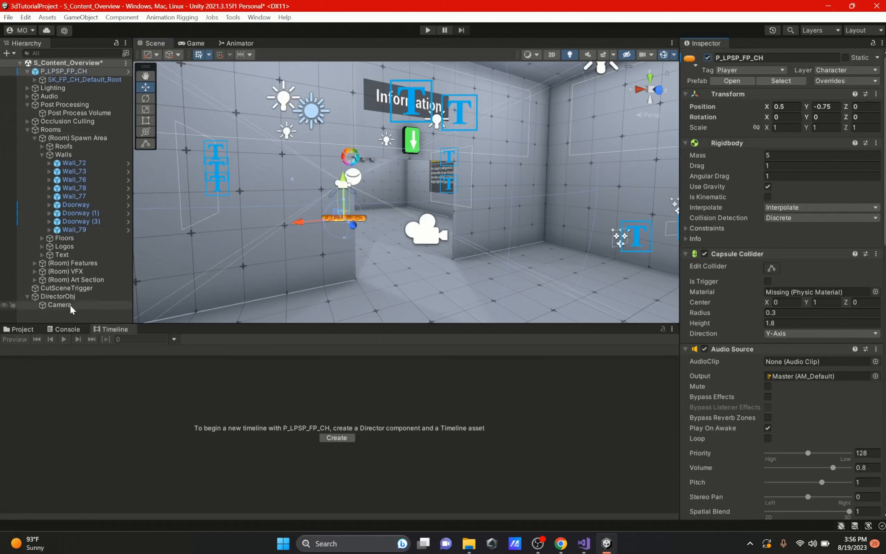
Step: Assign DirectorObj as the Director Object of CutSceneTrigger's Trigger Cut Scene script, and deactivate DirectorObj
{"action": "left_click", "coordinate": [81, 295]}
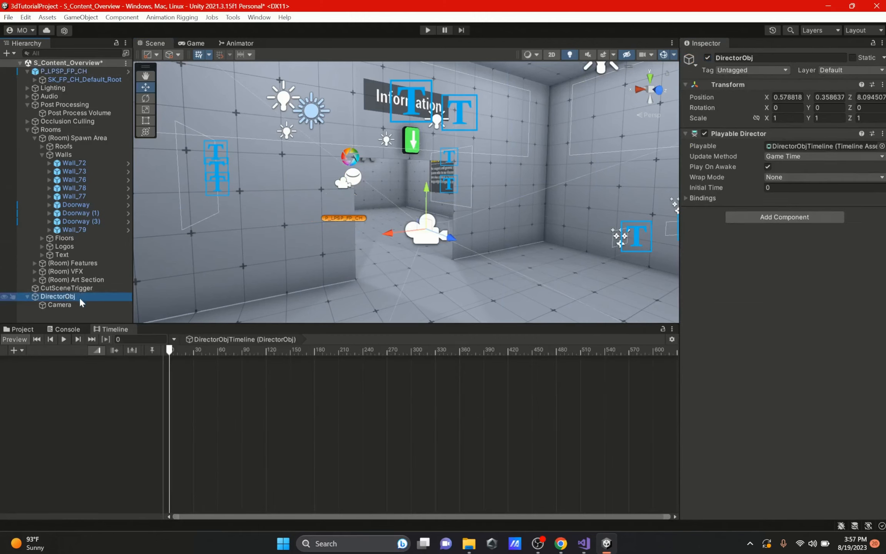
{"action": "left_click", "coordinate": [67, 288]}
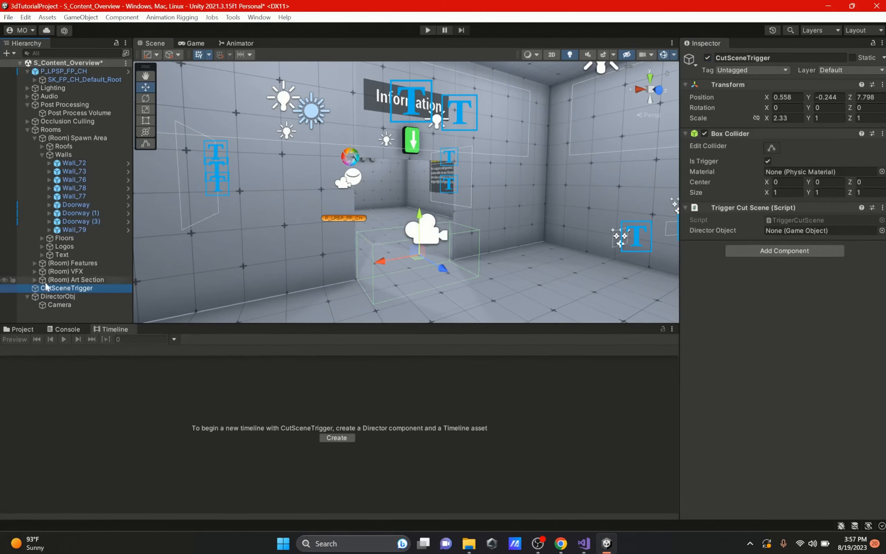
{"action": "left_click_drag", "start_coordinate": [63, 296], "coordinate": [784, 231]}
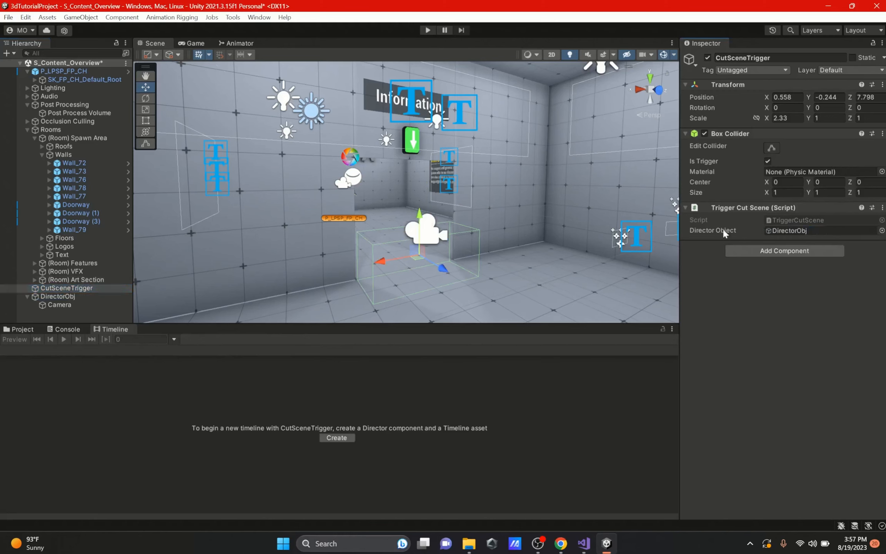
{"action": "left_click", "coordinate": [73, 296]}
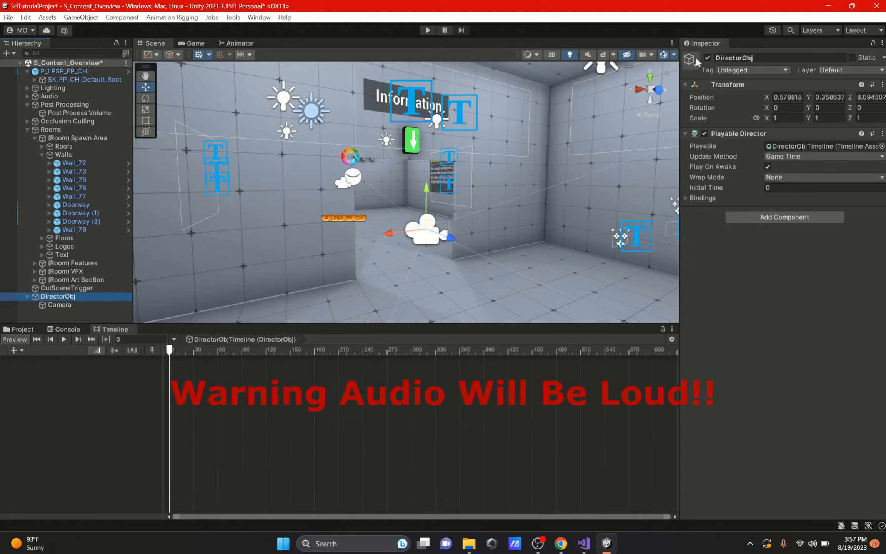
{"action": "left_click", "coordinate": [707, 58]}
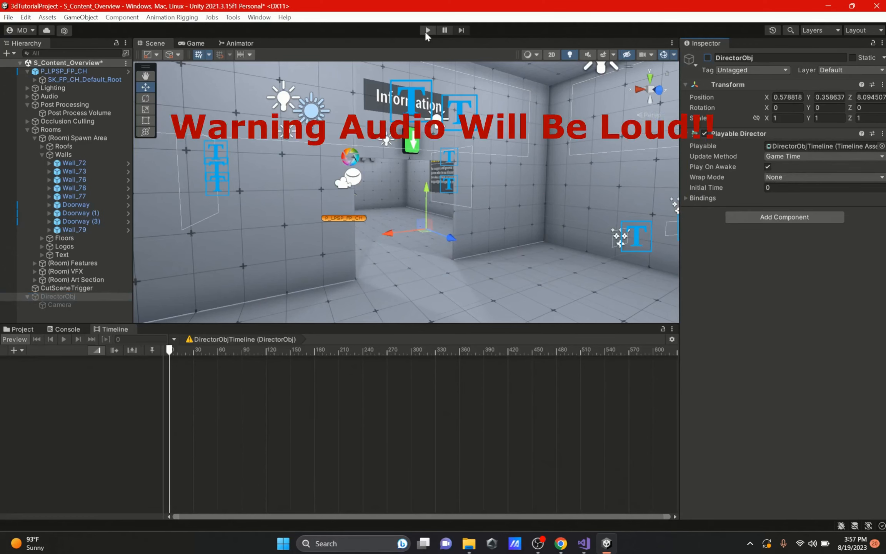
Step: Select CutSceneTrigger, run the scene in play mode and release the cursor from the game
{"action": "left_click", "coordinate": [73, 288]}
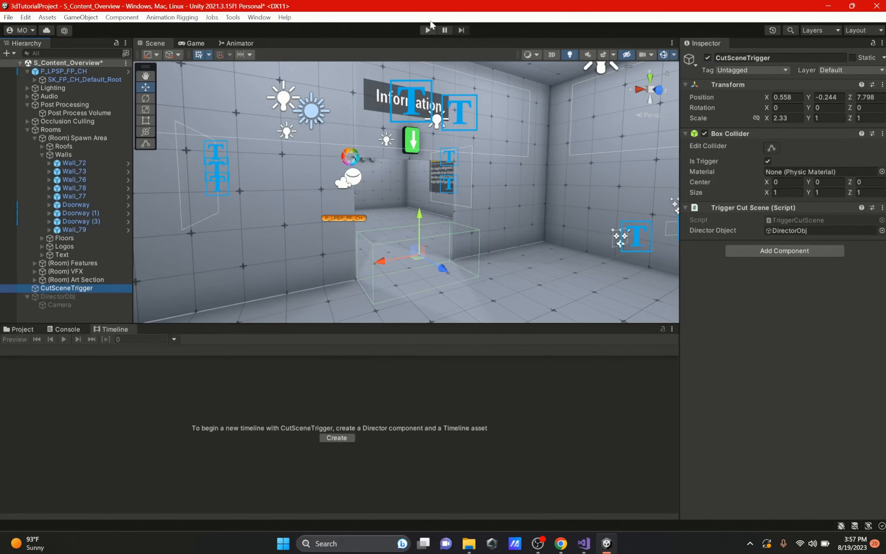
{"action": "left_click", "coordinate": [428, 30]}
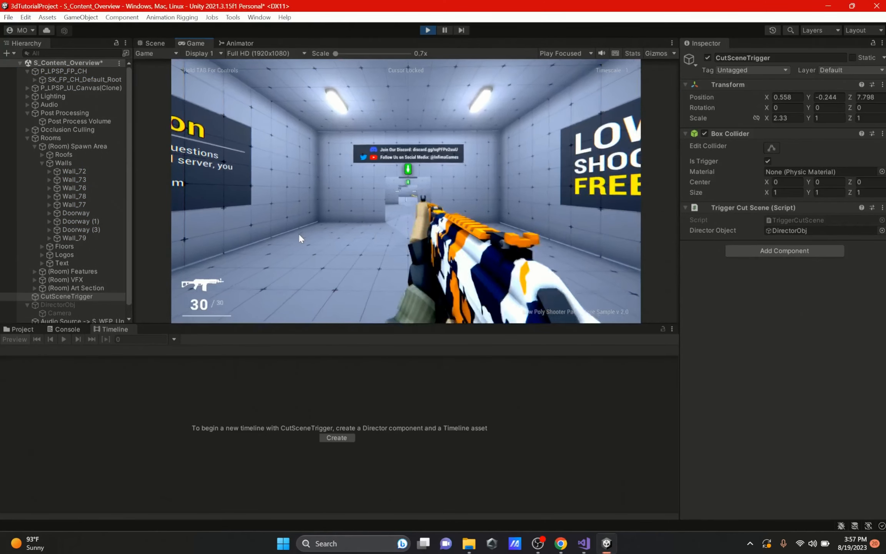
{"action": "key", "text": "Escape"}
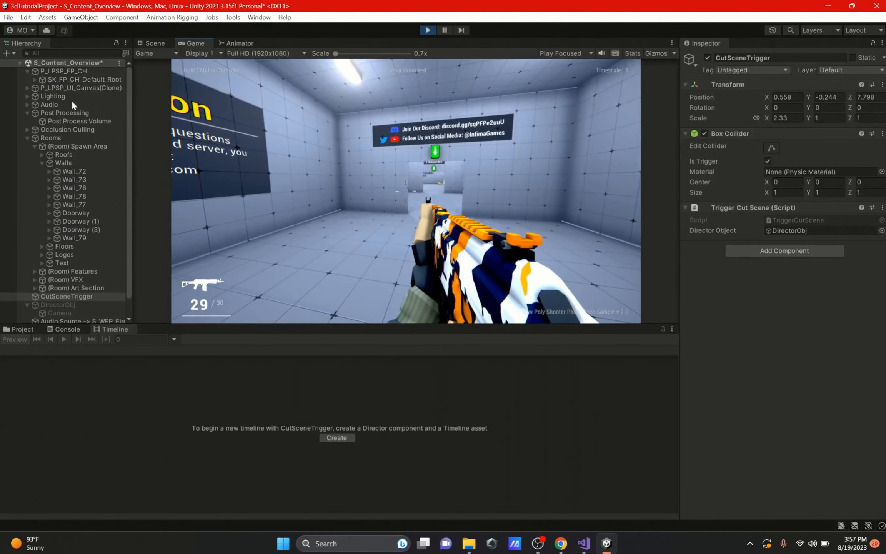
Step: Try renaming the P_LPSP_FP_CH object to Player while the scene is running
{"action": "left_click", "coordinate": [52, 70]}
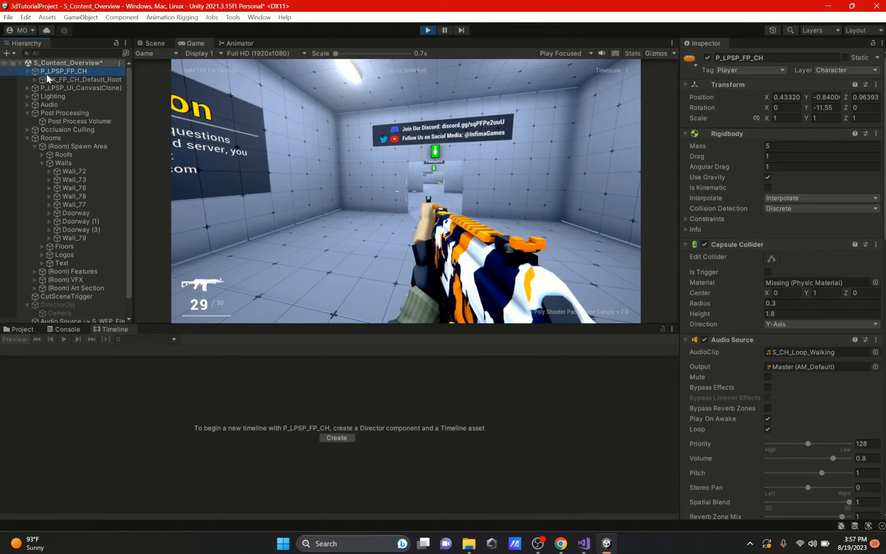
{"action": "right_click", "coordinate": [52, 73]}
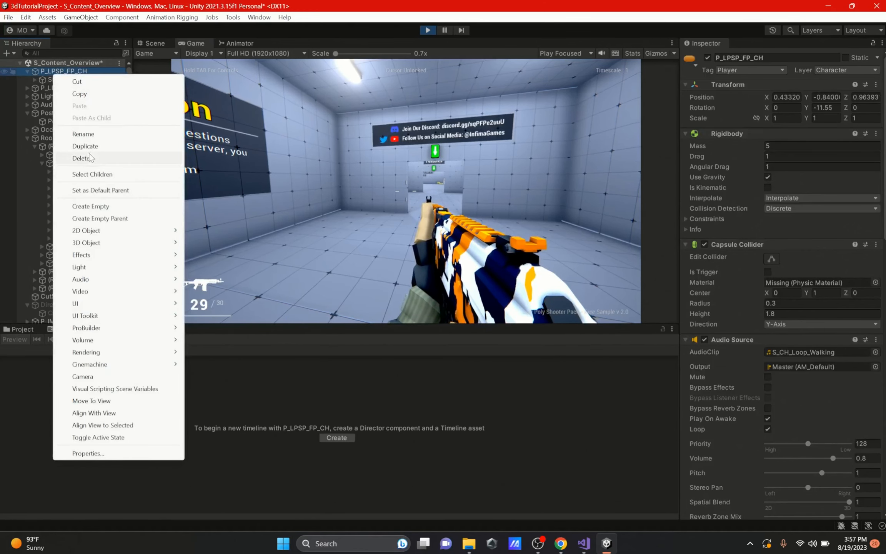
{"action": "left_click", "coordinate": [84, 136]}
{"action": "type", "text": "Pllaye"}
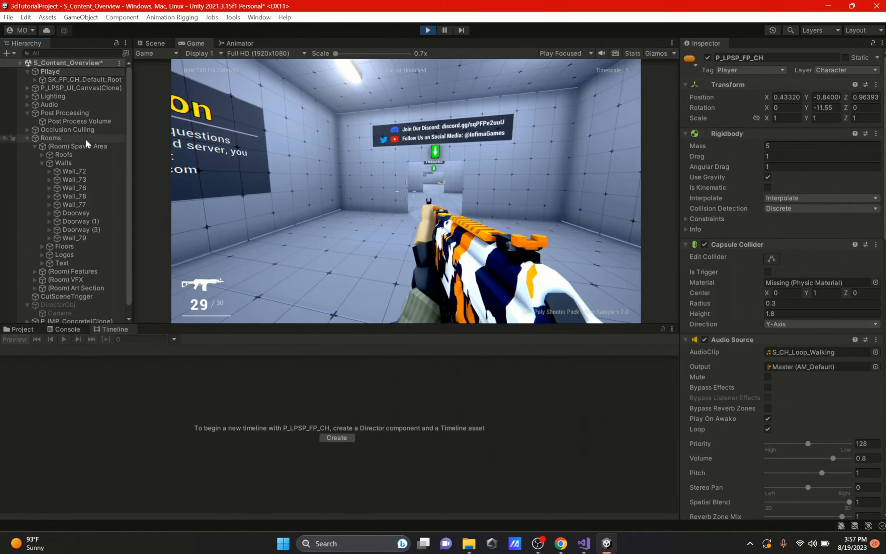
{"action": "key", "text": "Escape"}
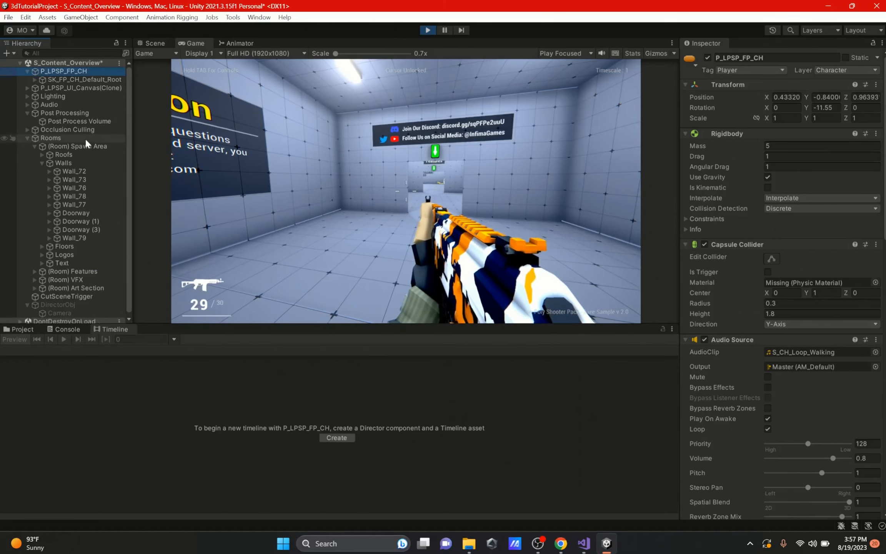
{"action": "right_click", "coordinate": [81, 72]}
{"action": "left_click", "coordinate": [112, 132]}
{"action": "type", "text": "Player"}
{"action": "key", "text": "Return"}
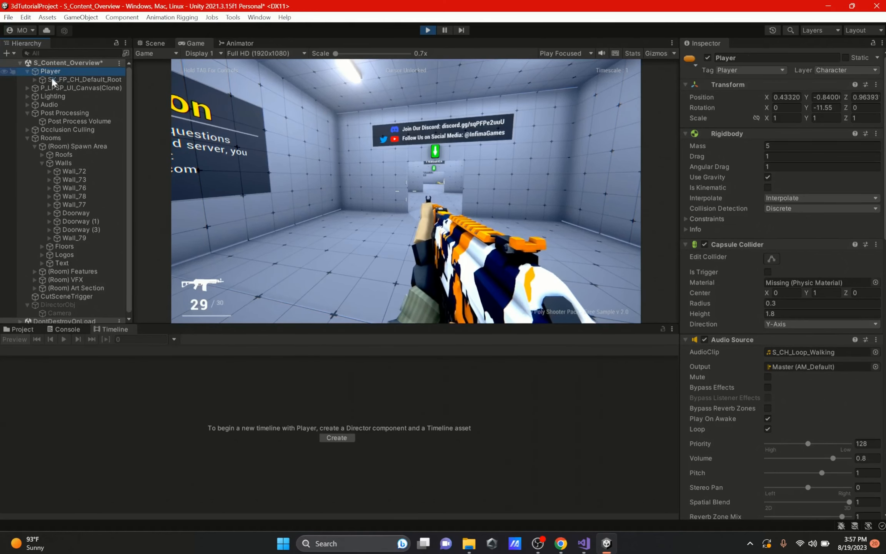
Step: Examine the components of P_LPSP_UI_Canvas(Clone) and stop the running scene
{"action": "left_click", "coordinate": [71, 86]}
{"action": "left_click", "coordinate": [433, 188]}
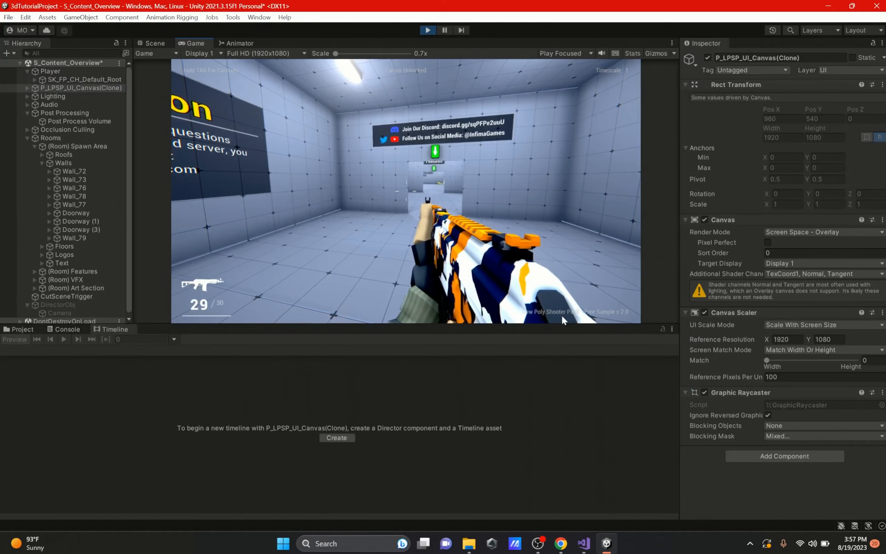
{"action": "left_click", "coordinate": [428, 30]}
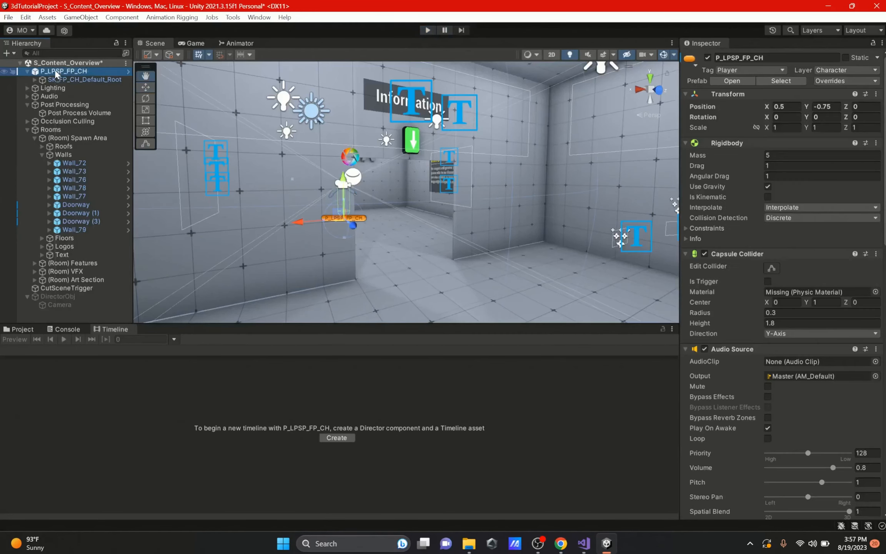
Step: Rename the P_LPSP_FP_CH object to Player in edit mode
{"action": "right_click", "coordinate": [58, 71]}
{"action": "left_click", "coordinate": [92, 129]}
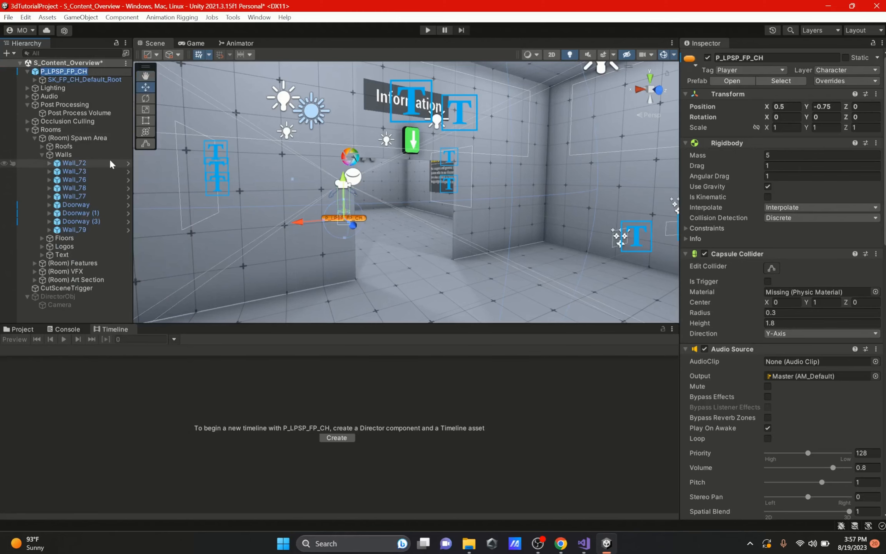
{"action": "type", "text": "Player"}
{"action": "key", "text": "Return"}
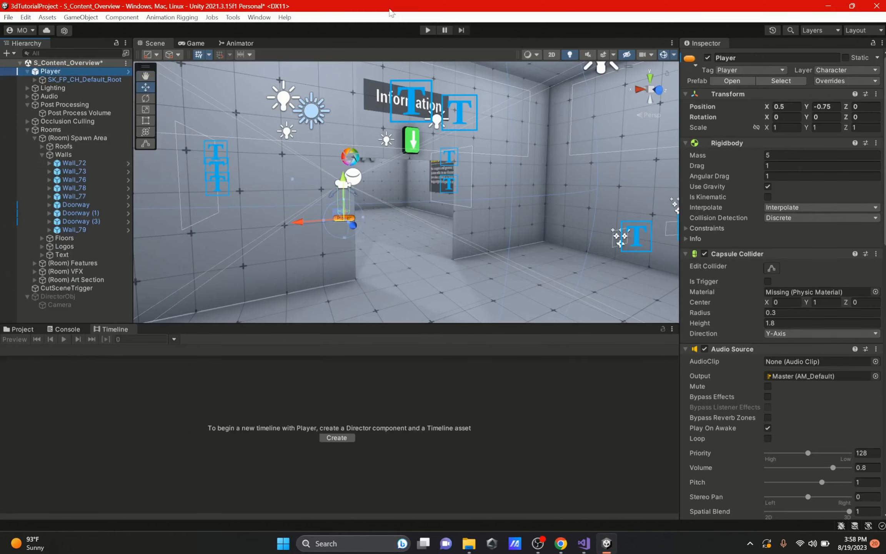
Step: Play-test the scene by walking the player forward toward the doorway with the cutscene trigger, and stop the test
{"action": "left_click", "coordinate": [428, 30]}
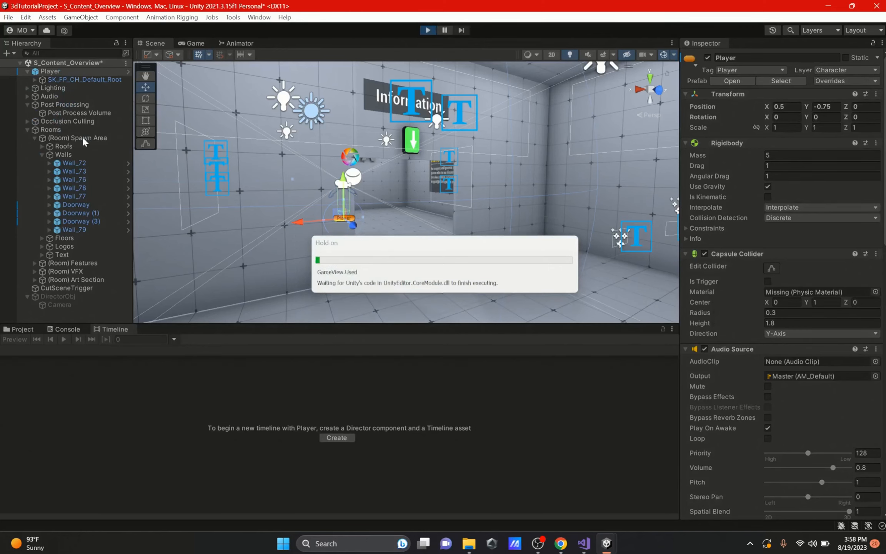
{"action": "key", "text": "w"}
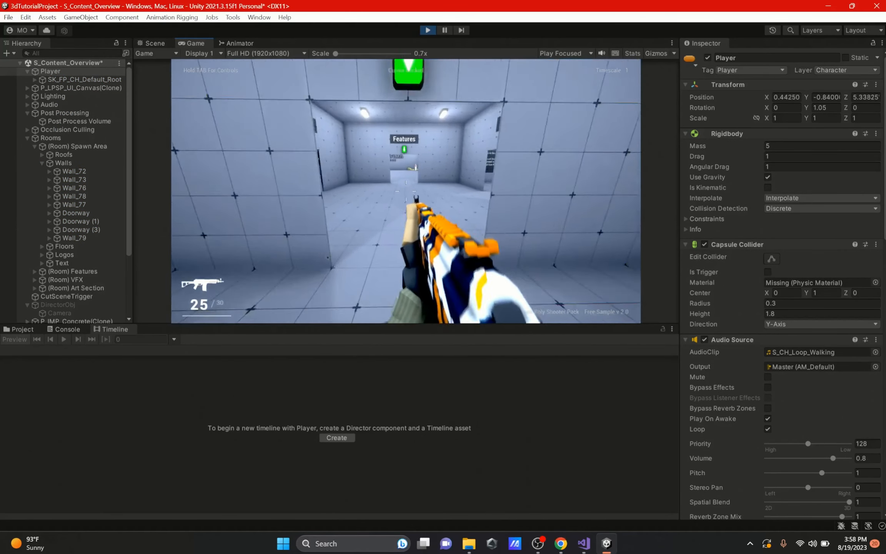
{"action": "key", "text": "Escape"}
{"action": "left_click", "coordinate": [427, 33]}
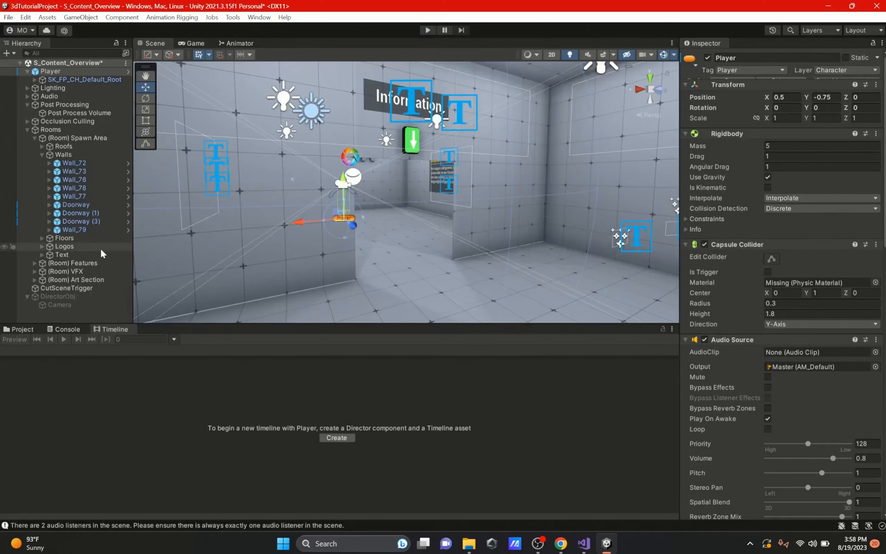
Step: Switch to Visual Studio and declare a second serialized GameObject named player beside directorObject in TriggerCutScene.cs
{"action": "left_click", "coordinate": [584, 543]}
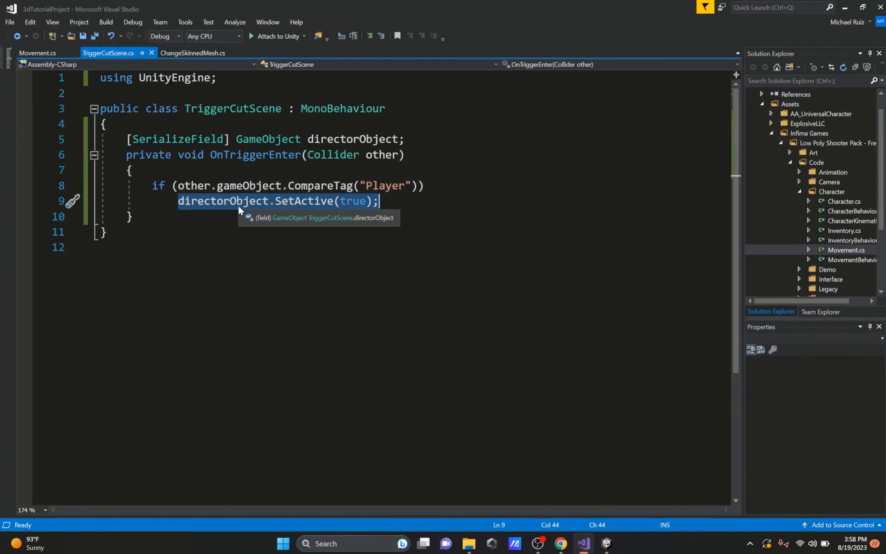
{"action": "double_click", "coordinate": [237, 204]}
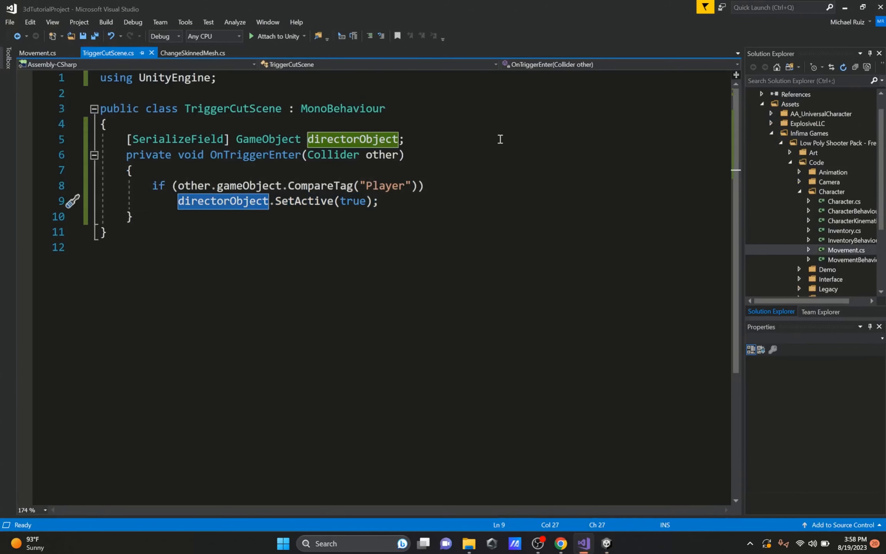
{"action": "left_click", "coordinate": [400, 143]}
{"action": "type", "text": ", player"}
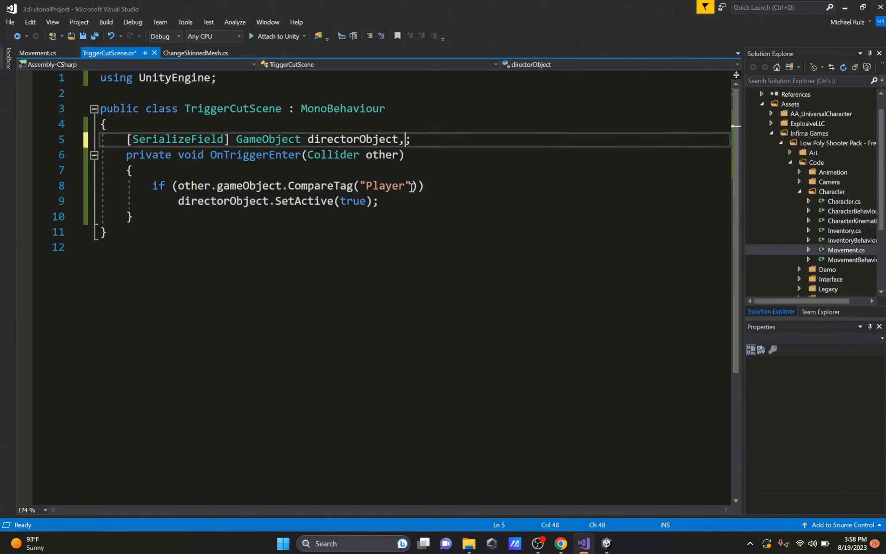
Step: Wrap the directorObject.SetActive(true) line under the Player tag check in curly braces
{"action": "left_click", "coordinate": [368, 200]}
{"action": "left_click", "coordinate": [443, 189]}
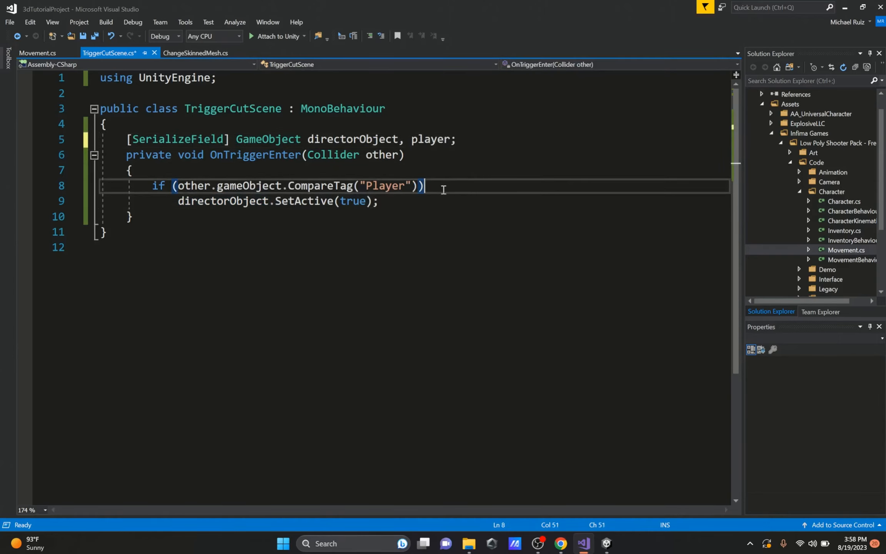
{"action": "type", "text": "{"}
{"action": "key", "text": "Left"}
{"action": "key", "text": "Return"}
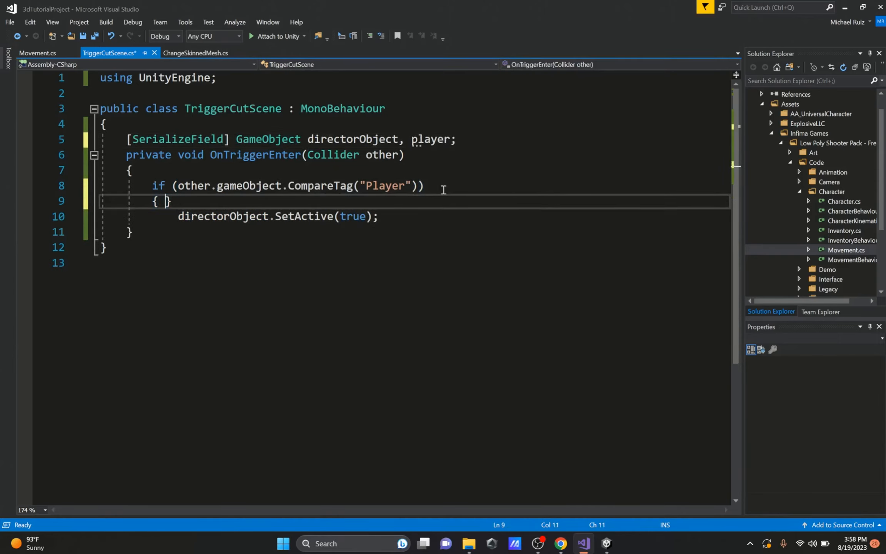
{"action": "key", "text": "BackSpace"}
{"action": "key", "text": "Down"}
{"action": "key", "text": "Down"}
{"action": "key", "text": "Return"}
{"action": "type", "text": "}"}
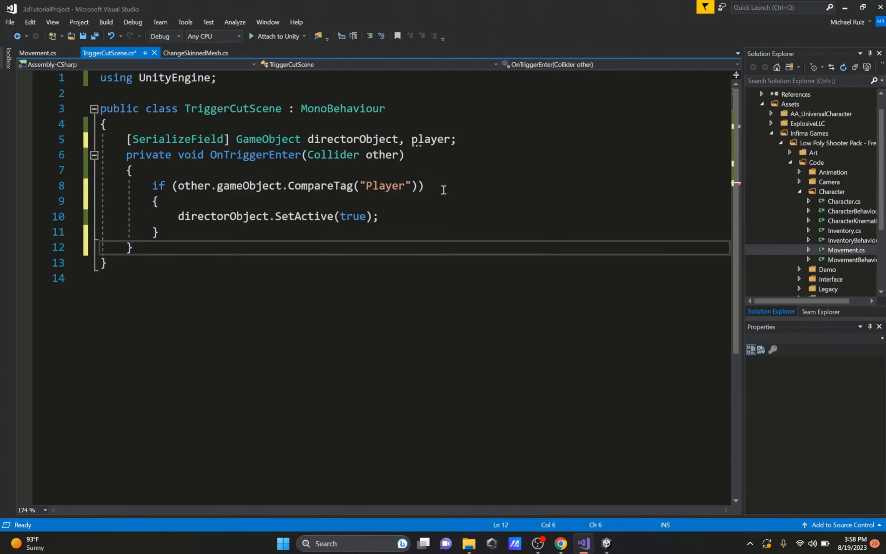
Step: Duplicate the directorObject.SetActive(true) line inside the if block and change the copy to player.SetActive(false)
{"action": "left_click_drag", "start_coordinate": [181, 211], "coordinate": [392, 216]}
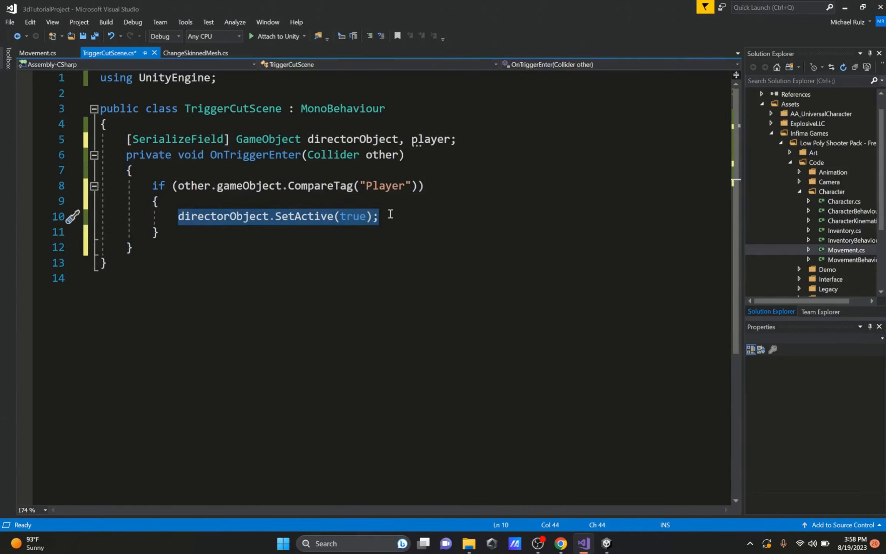
{"action": "key", "text": "ctrl+c"}
{"action": "left_click", "coordinate": [391, 214]}
{"action": "key", "text": "Return"}
{"action": "key", "text": "ctrl+v"}
{"action": "double_click", "coordinate": [344, 231]}
{"action": "type", "text": "false"}
{"action": "double_click", "coordinate": [228, 231]}
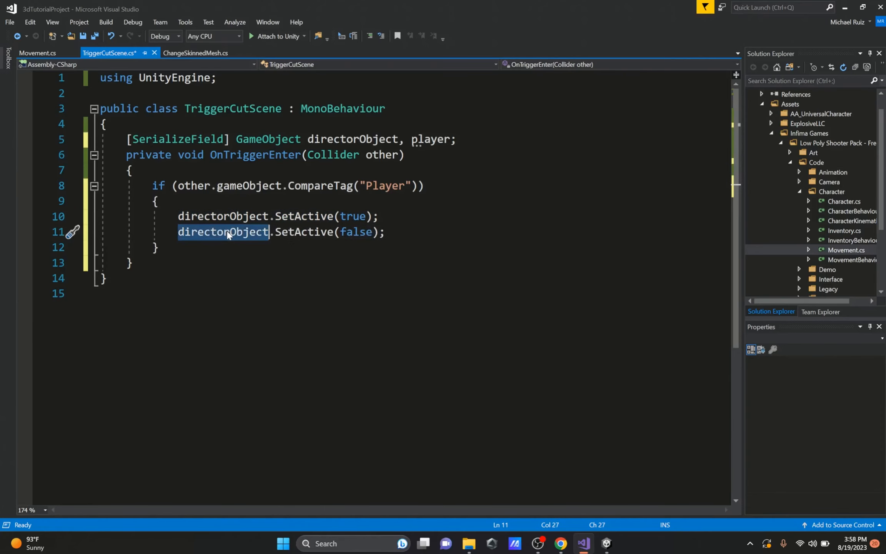
{"action": "type", "text": "playe"}
{"action": "left_click", "coordinate": [841, 15]}
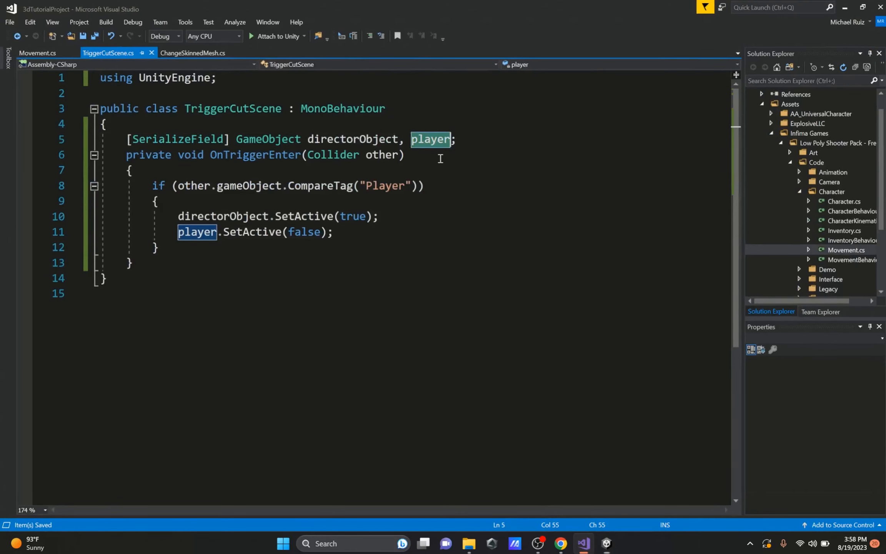
Step: Remove the player variable from the GameObject declaration and change the deactivation line to other.gameObject.SetActive(false)
{"action": "key", "text": "BackSpace"}
{"action": "key", "text": "BackSpace"}
{"action": "key", "text": "BackSpace"}
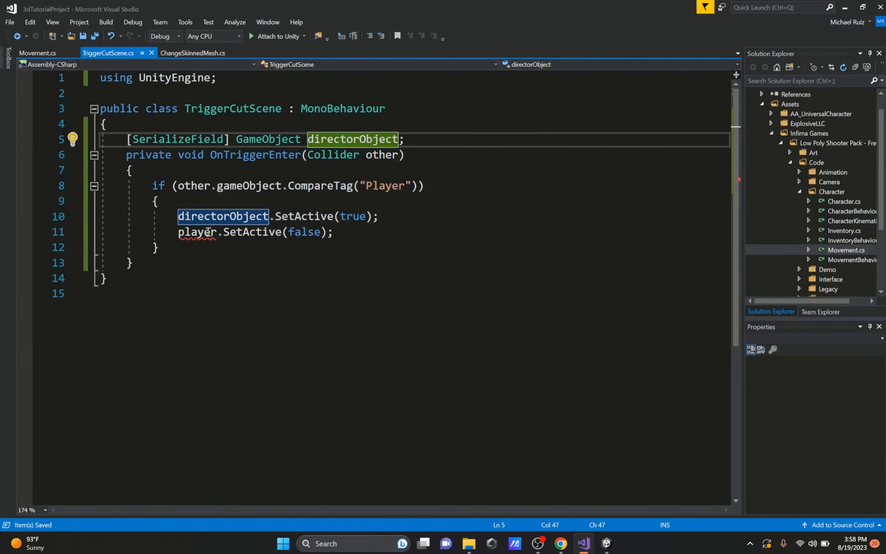
{"action": "double_click", "coordinate": [205, 232]}
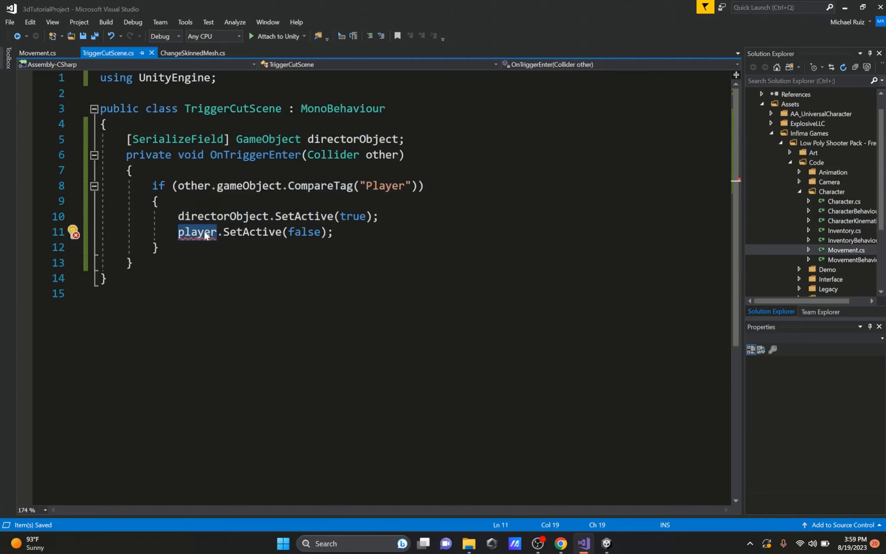
{"action": "type", "text": "other.gam"}
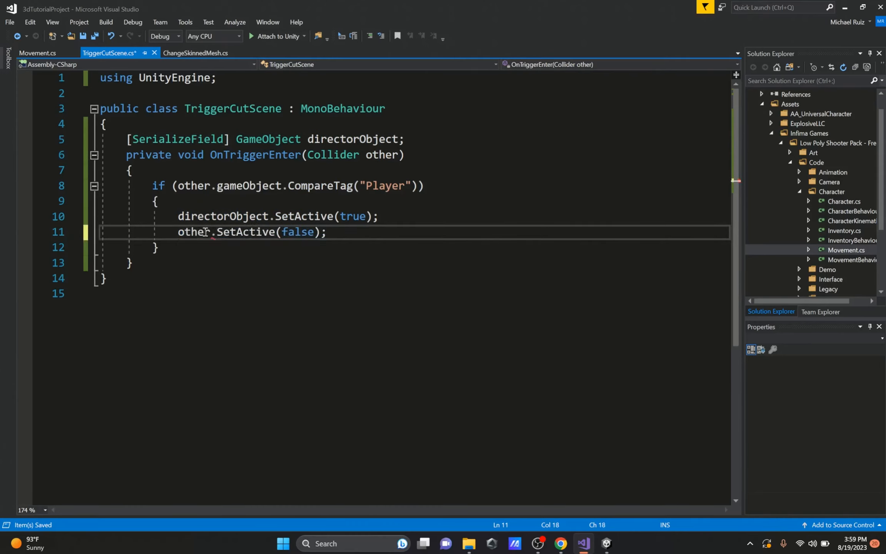
{"action": "key", "text": "Tab"}
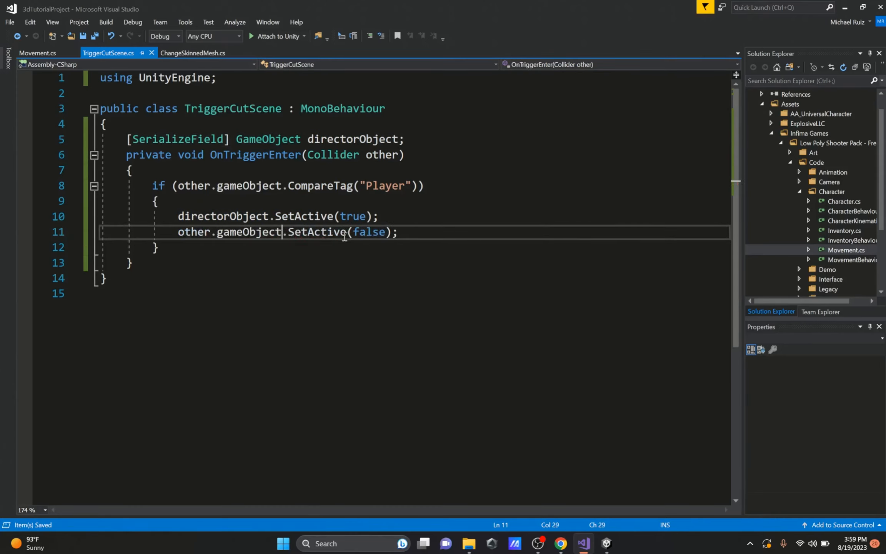
Step: Review the Player tag comparison in the script, and switch to Unity to view the project's tag settings
{"action": "left_click", "coordinate": [211, 232]}
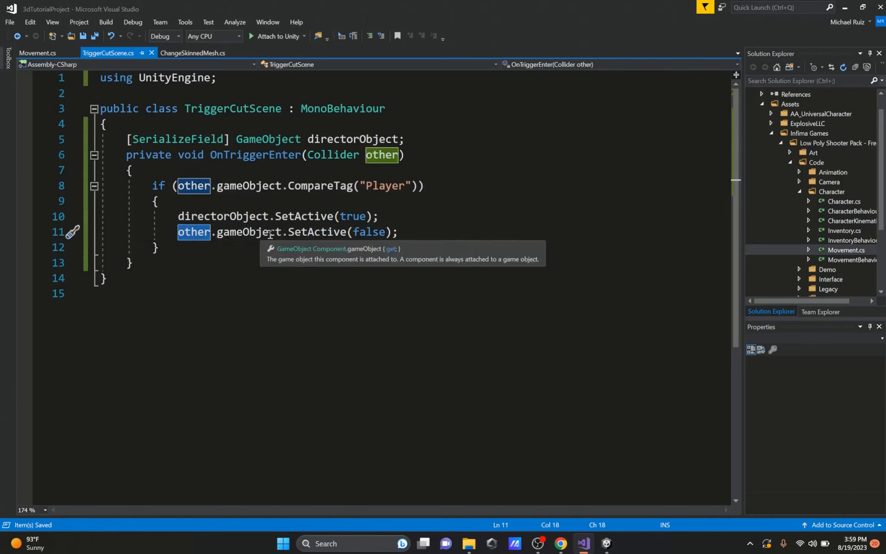
{"action": "double_click", "coordinate": [383, 186]}
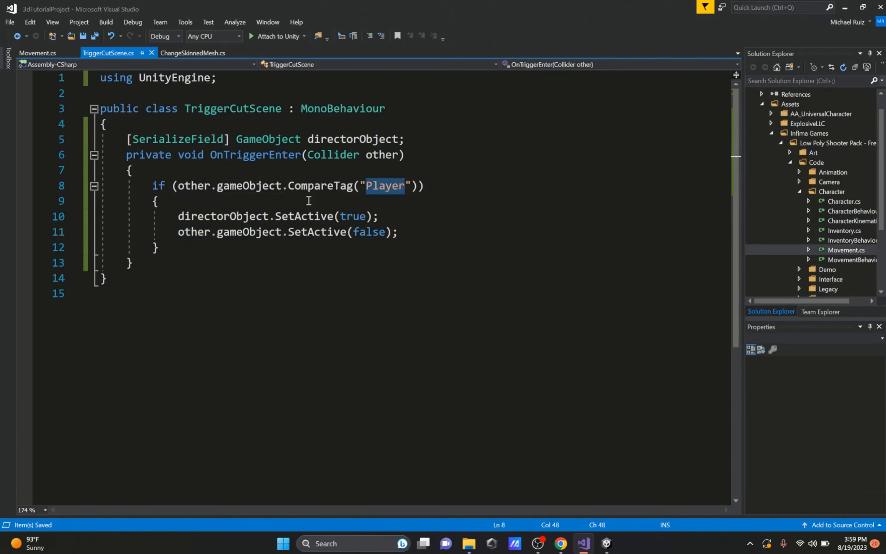
{"action": "left_click", "coordinate": [844, 8]}
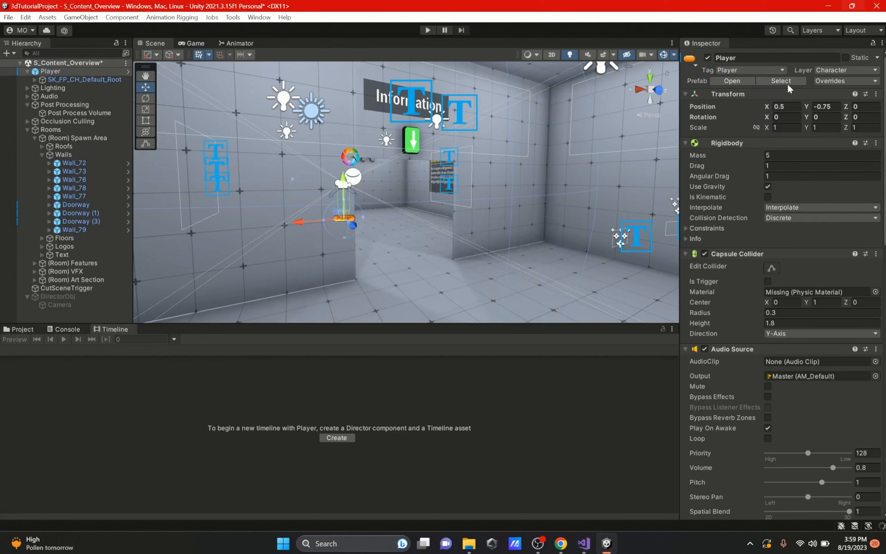
{"action": "left_click", "coordinate": [757, 70]}
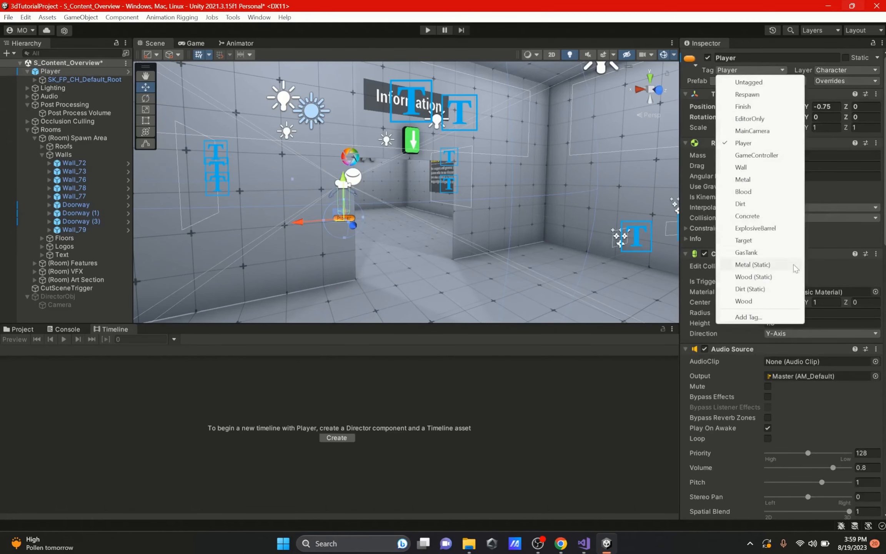
{"action": "left_click", "coordinate": [742, 317]}
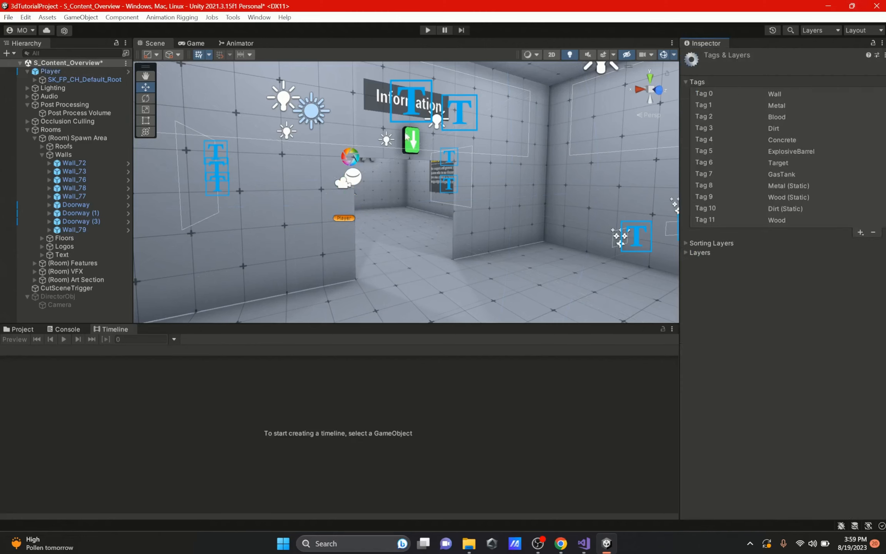
Step: Play-test the scene by walking the player into the cutscene trigger and checking the DirectorObj and Player states in the hierarchy
{"action": "left_click", "coordinate": [428, 30]}
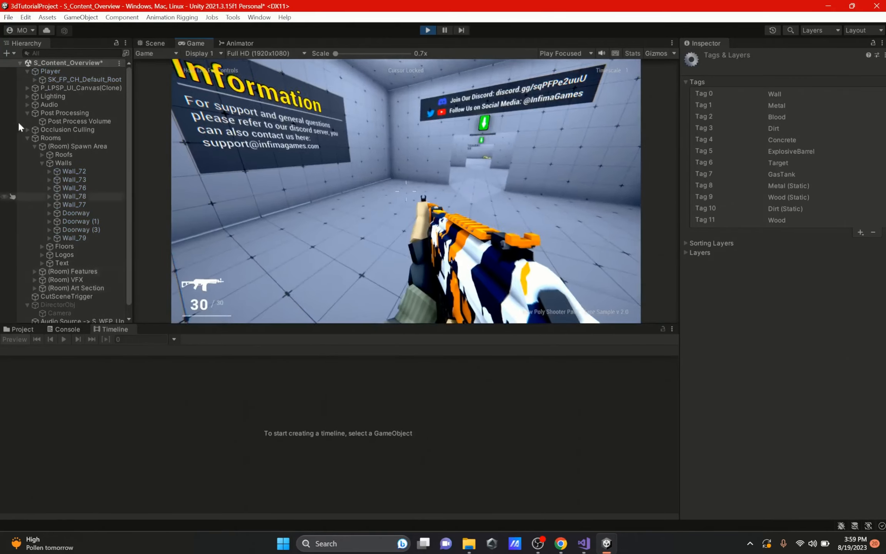
{"action": "left_click", "coordinate": [27, 137]}
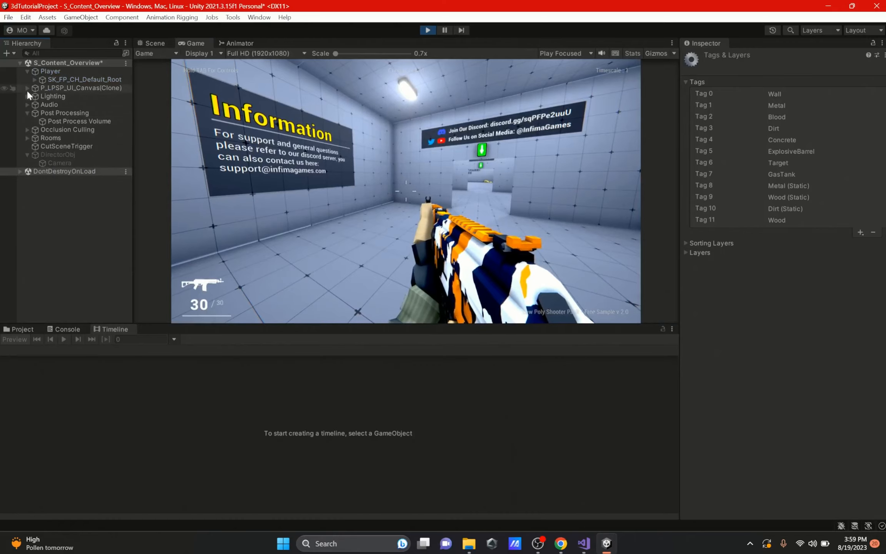
{"action": "left_click", "coordinate": [27, 71]}
{"action": "left_click", "coordinate": [27, 104]}
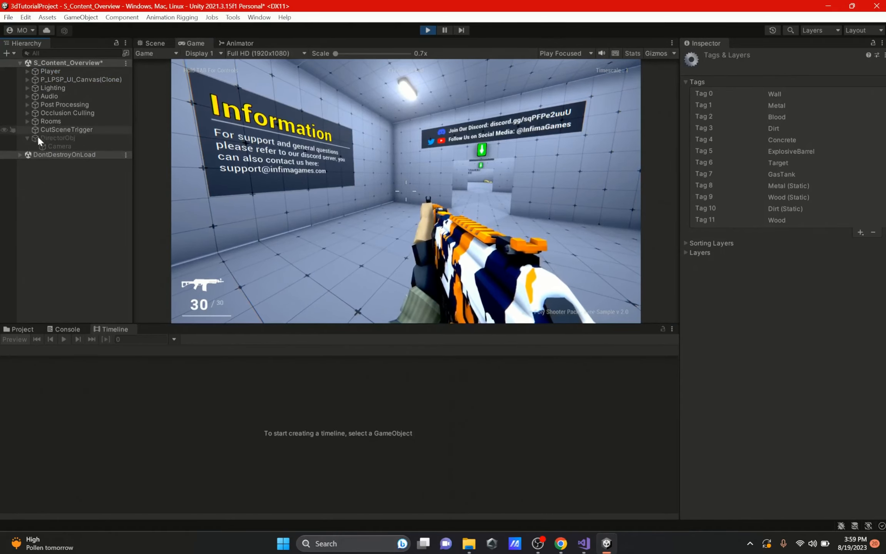
{"action": "left_click", "coordinate": [238, 161]}
{"action": "key", "text": "w"}
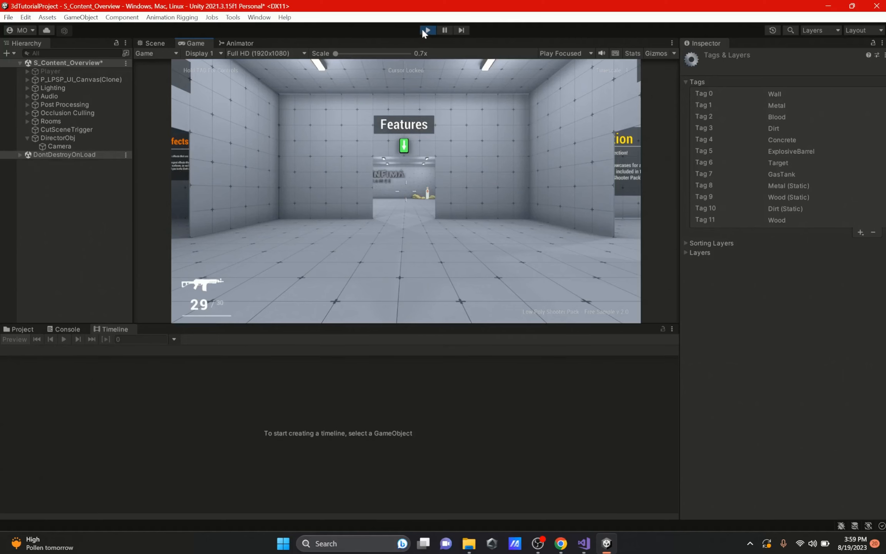
{"action": "left_click", "coordinate": [429, 30]}
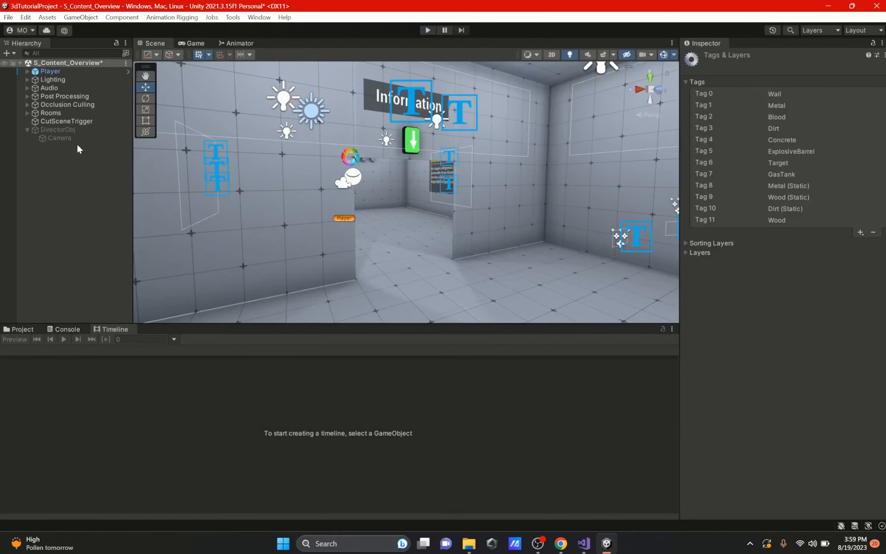
{"action": "left_click", "coordinate": [61, 138]}
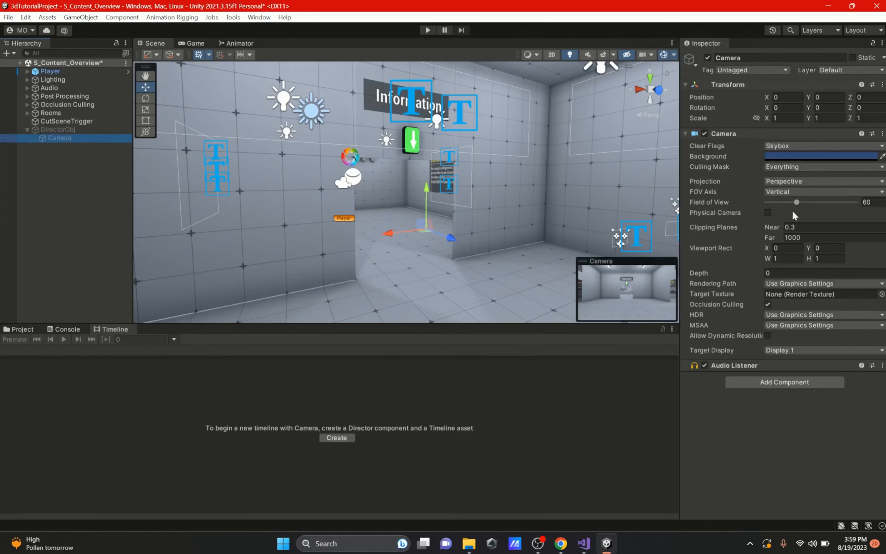
{"action": "left_click", "coordinate": [804, 379]}
{"action": "type", "text": "vol"}
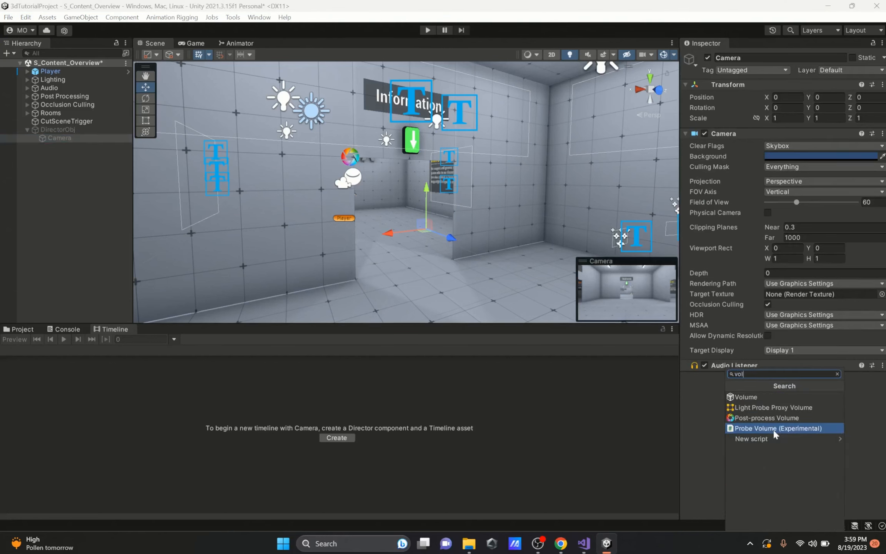
{"action": "key", "text": "Up"}
{"action": "key", "text": "Return"}
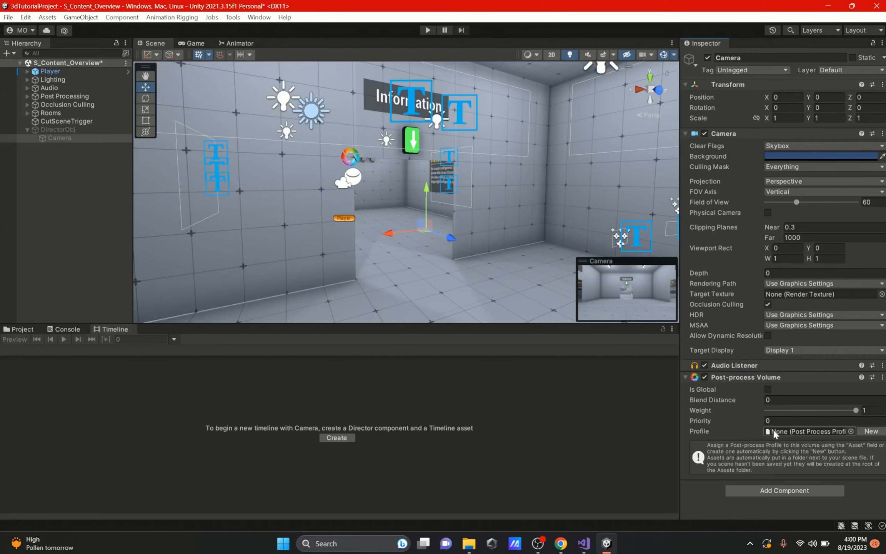
{"action": "left_click", "coordinate": [882, 377]}
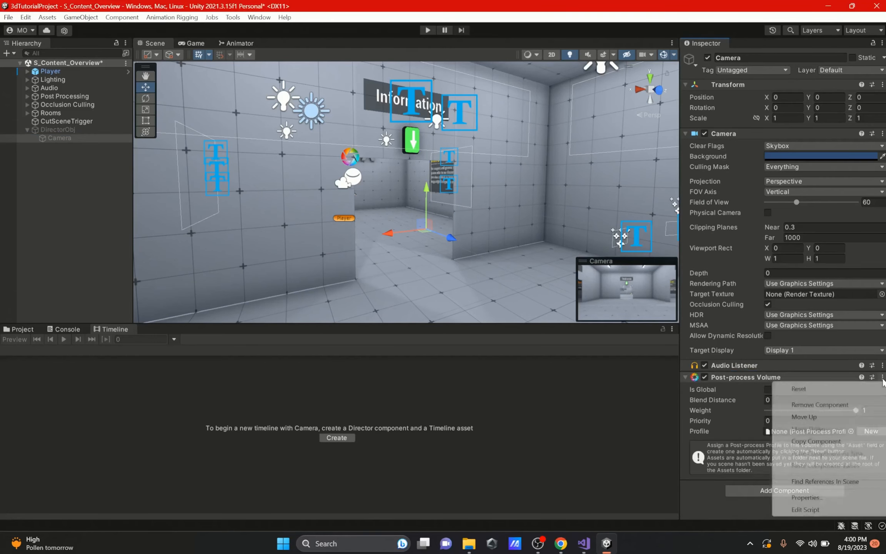
{"action": "left_click", "coordinate": [843, 404]}
Step: Add a Post-process Layer component to the DirectorObj's camera and set its volume blending layer to Post Processing Weapon
{"action": "left_click", "coordinate": [788, 382]}
{"action": "type", "text": "layer"}
{"action": "left_click", "coordinate": [783, 449]}
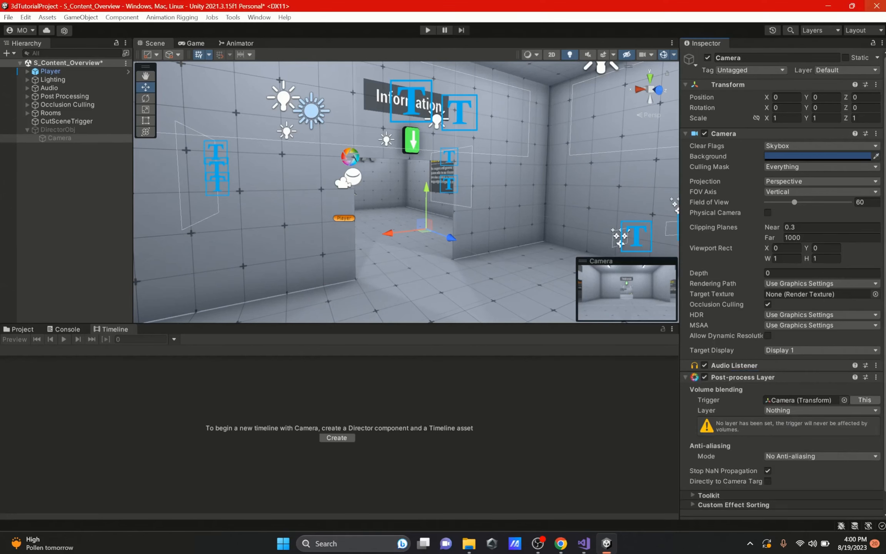
{"action": "scroll", "coordinate": [783, 415], "scroll_direction": "down", "scroll_amount": 1}
{"action": "left_click", "coordinate": [768, 389]}
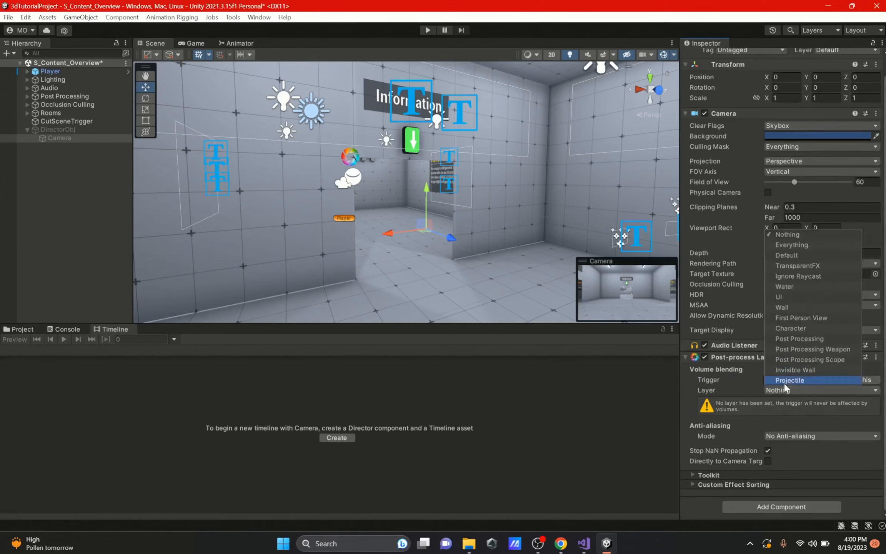
{"action": "left_click", "coordinate": [801, 349]}
Step: Check the DirectorObj's camera view and play-test the cutscene trigger with the post-processing applied
{"action": "left_click", "coordinate": [82, 131]}
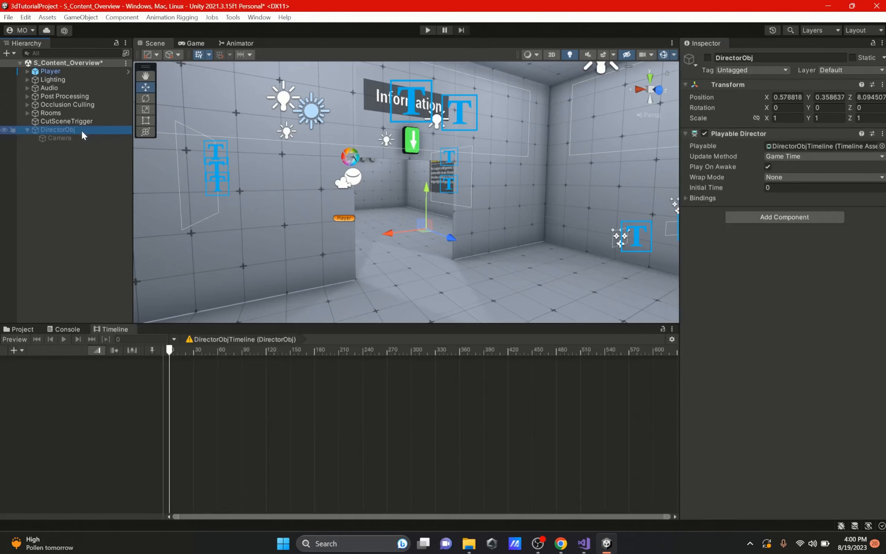
{"action": "left_click", "coordinate": [57, 138]}
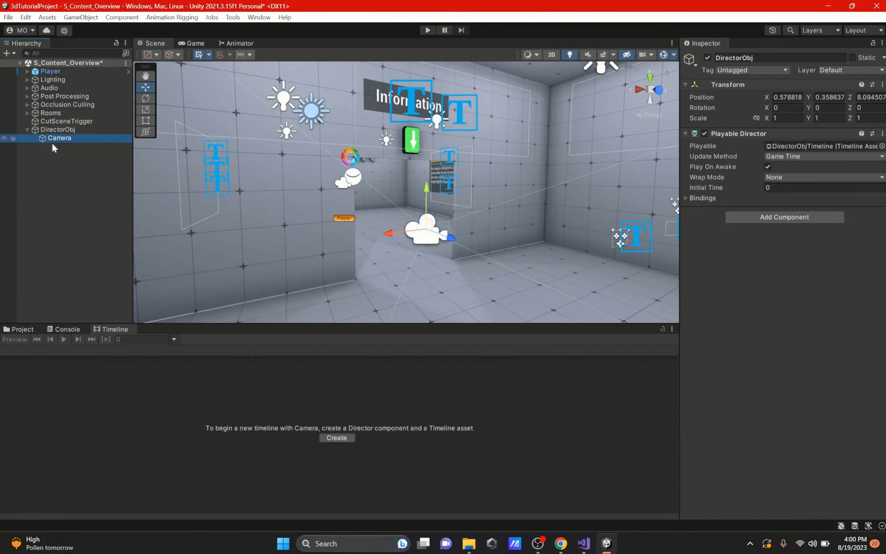
{"action": "left_click", "coordinate": [50, 71]}
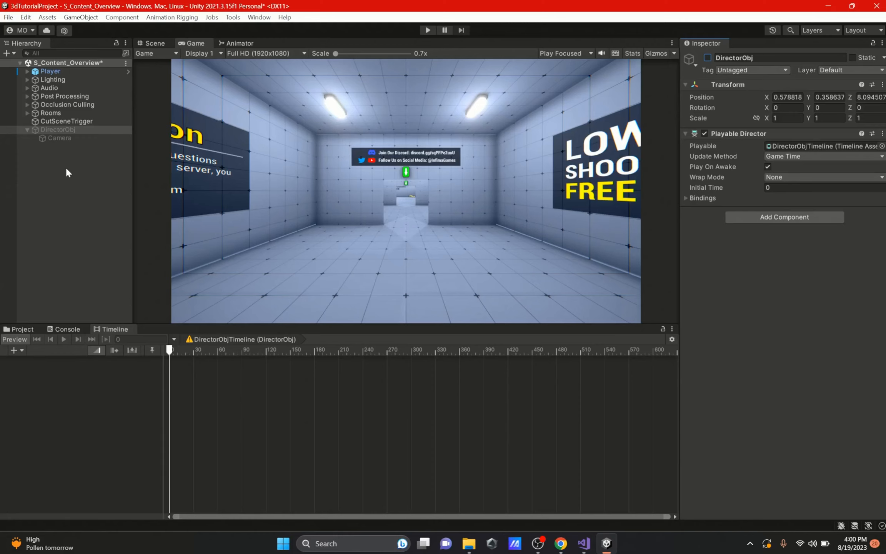
{"action": "left_click", "coordinate": [428, 30]}
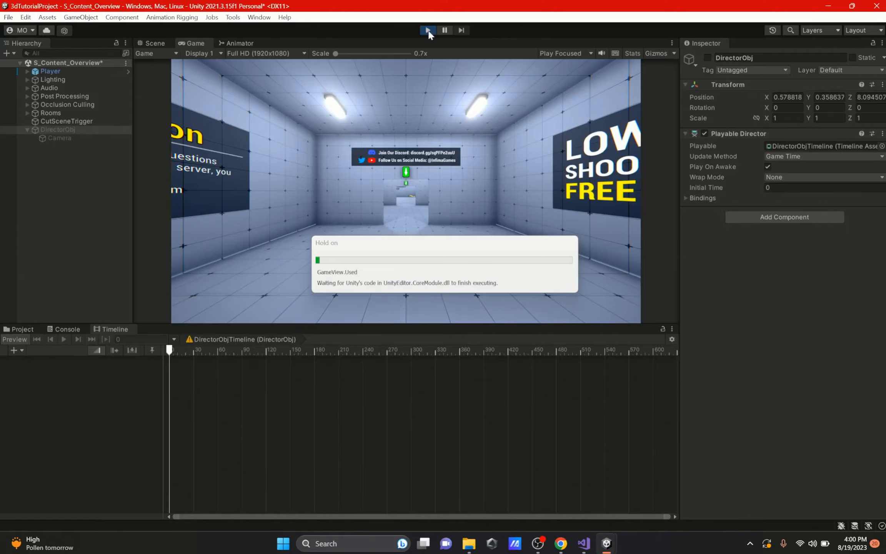
{"action": "key", "text": "w"}
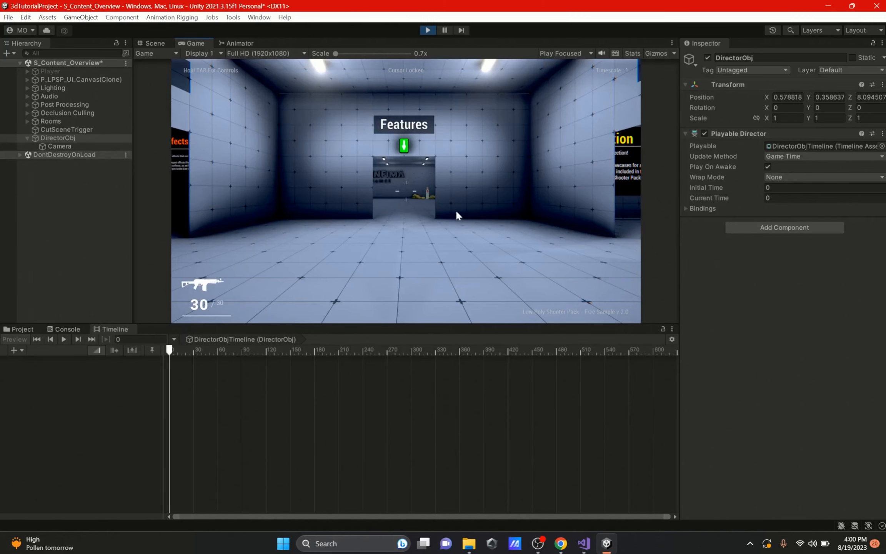
{"action": "left_click", "coordinate": [427, 30]}
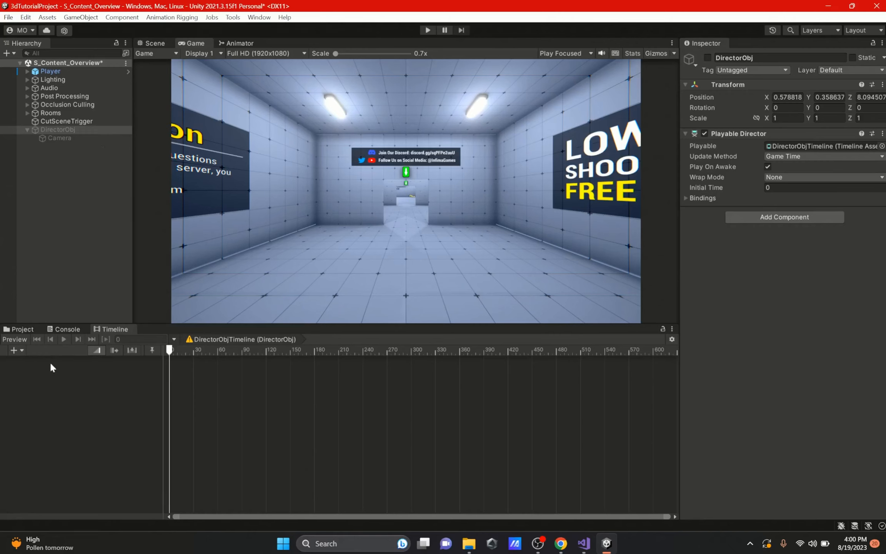
Step: Add an Animation Track to the DirectorObj timeline and activate the DirectorObj
{"action": "left_click", "coordinate": [15, 350]}
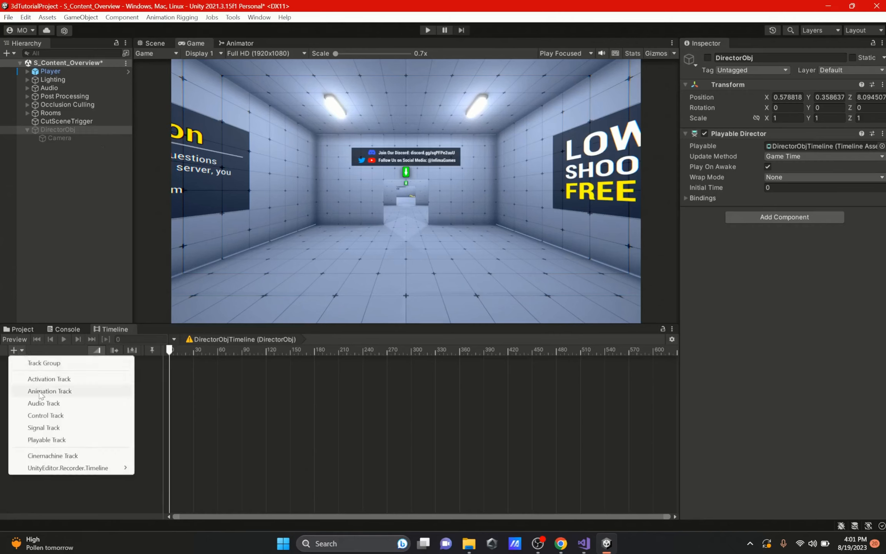
{"action": "left_click", "coordinate": [56, 391]}
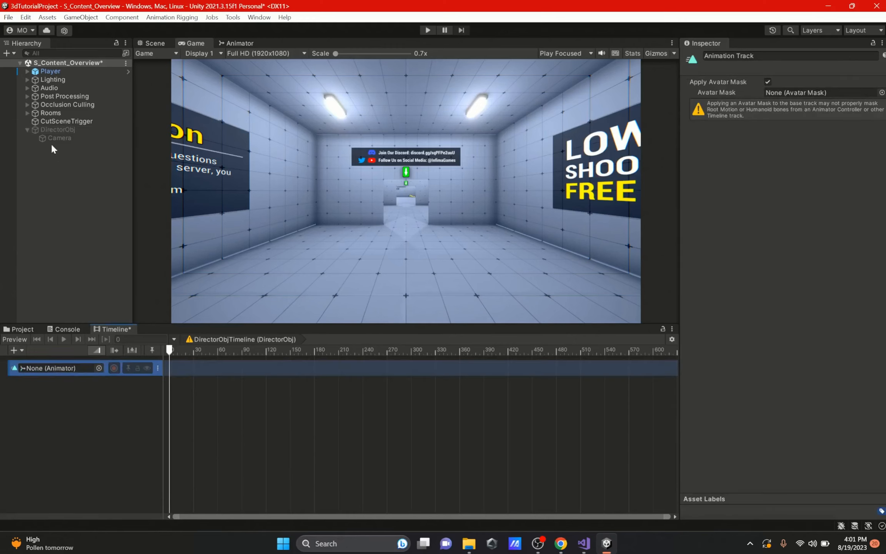
{"action": "left_click", "coordinate": [52, 128]}
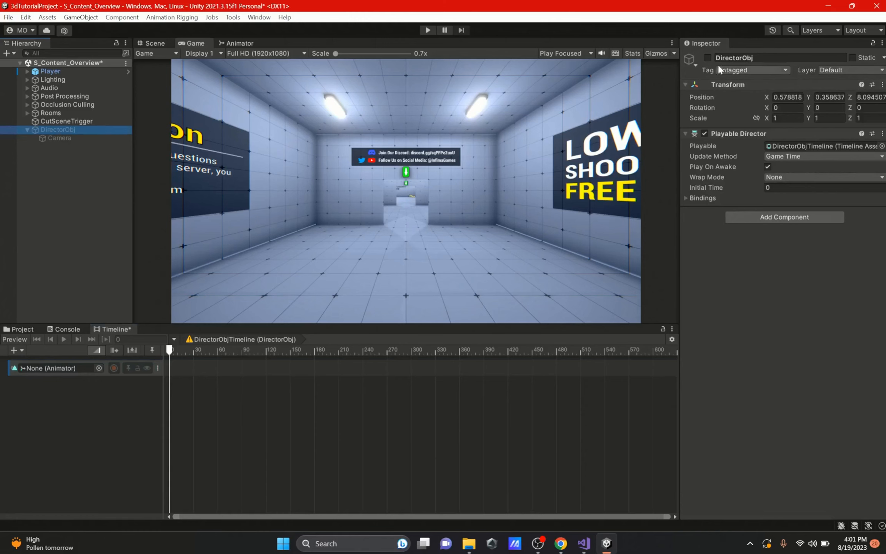
{"action": "left_click", "coordinate": [708, 57]}
Step: Create a UI Canvas as a child of DirectorObj and add a Panel inside it
{"action": "right_click", "coordinate": [40, 126]}
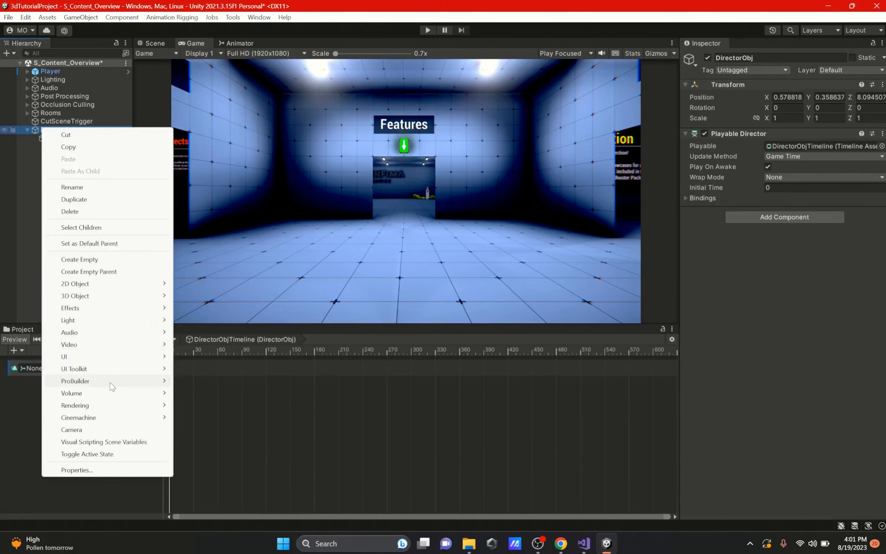
{"action": "mouse_move", "coordinate": [96, 358]}
{"action": "left_click", "coordinate": [200, 497]}
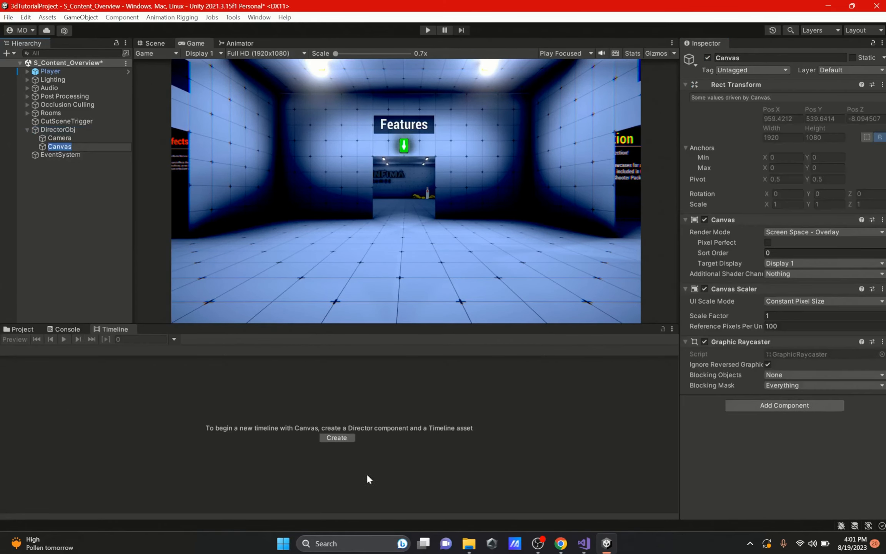
{"action": "right_click", "coordinate": [43, 146]}
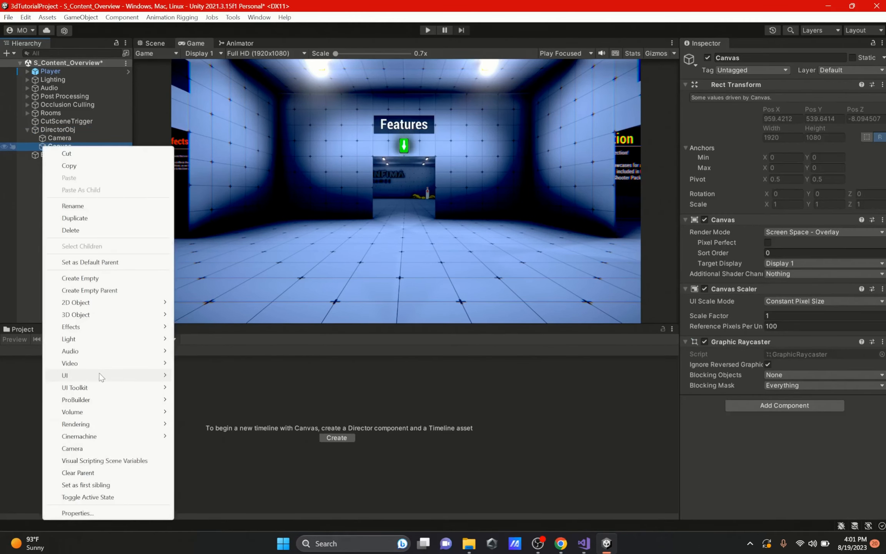
{"action": "mouse_move", "coordinate": [100, 376]}
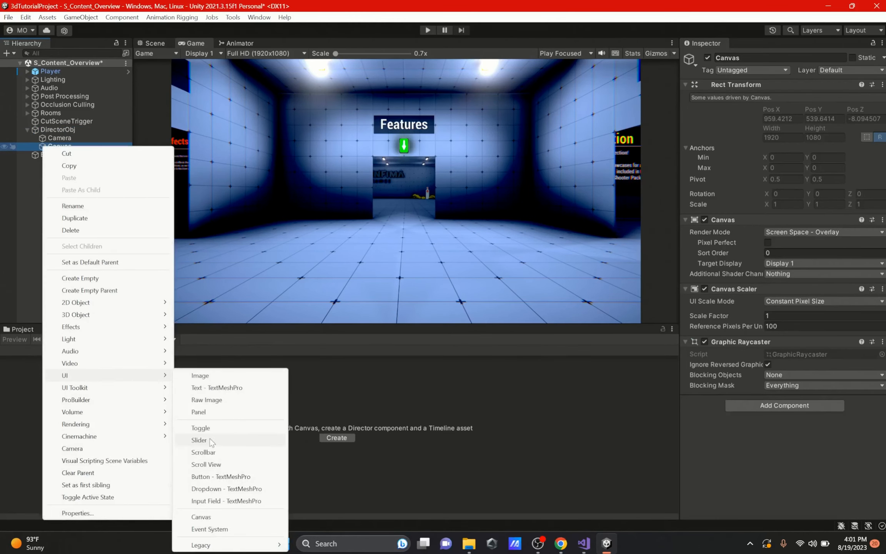
{"action": "left_click", "coordinate": [219, 413]}
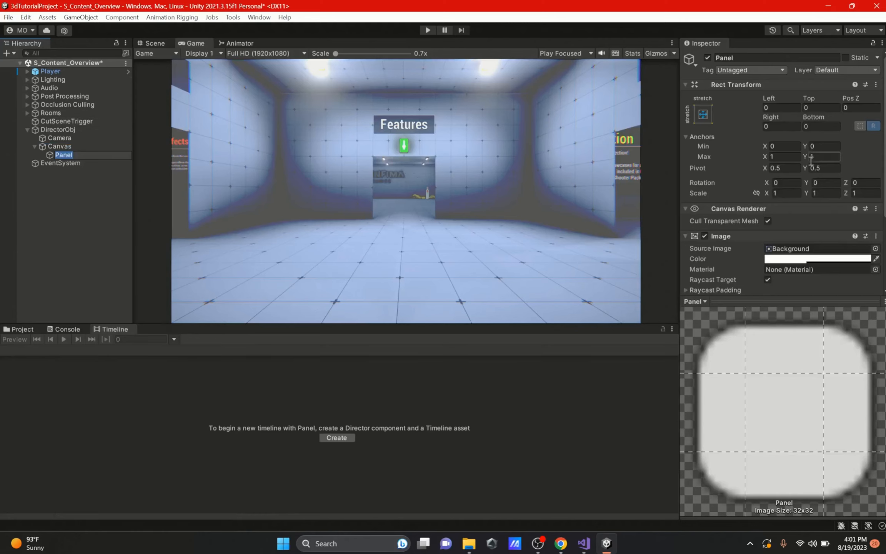
Step: Set the panel's image color to fully opaque black with an alpha of 1
{"action": "left_click", "coordinate": [789, 258]}
{"action": "left_click_drag", "start_coordinate": [833, 335], "coordinate": [796, 373]}
{"action": "left_click", "coordinate": [868, 466]}
{"action": "type", "text": "1"}
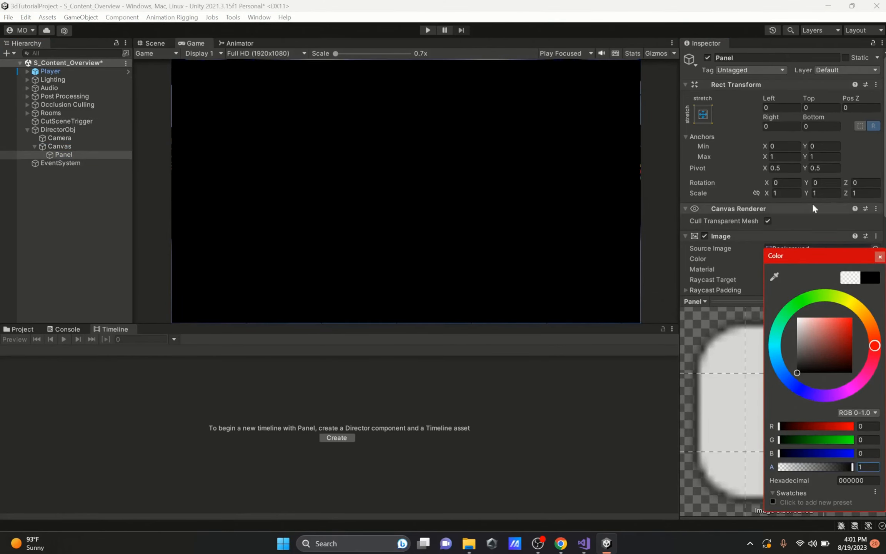
{"action": "left_click", "coordinate": [879, 257]}
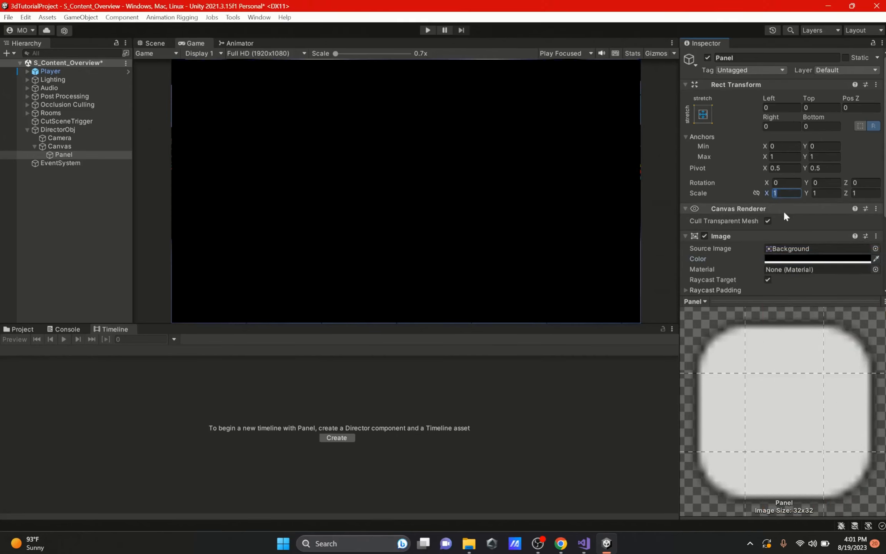
Step: Set the panel's X and Y scale to 1.1
{"action": "type", "text": "1.1"}
{"action": "key", "text": "Tab"}
{"action": "type", "text": "1.1"}
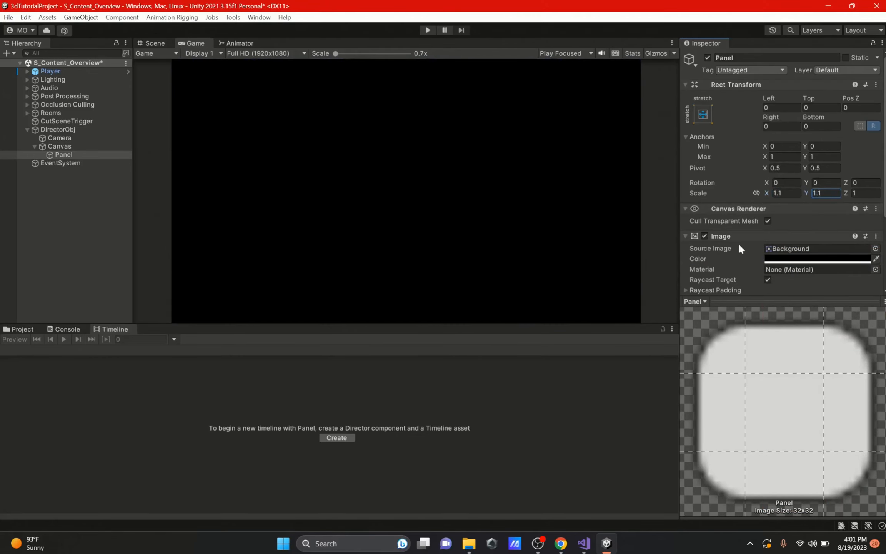
Step: Add an Animator component to the black panel
{"action": "scroll", "coordinate": [730, 243], "scroll_direction": "down", "scroll_amount": 4}
{"action": "scroll", "coordinate": [779, 208], "scroll_direction": "down", "scroll_amount": 1}
{"action": "left_click", "coordinate": [754, 279]}
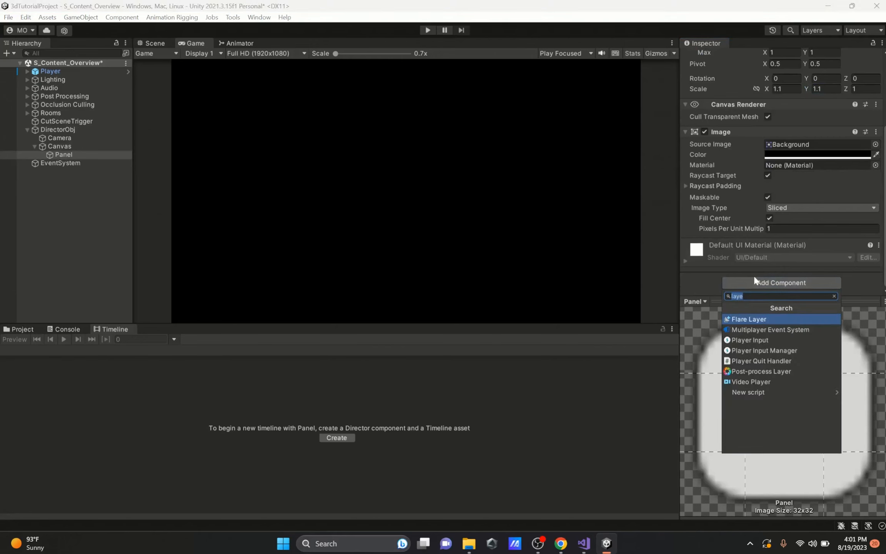
{"action": "type", "text": "an"}
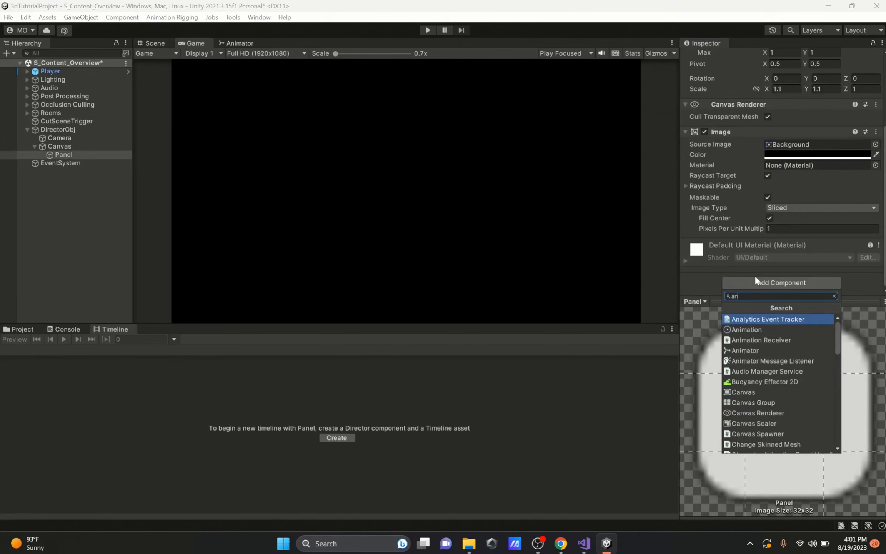
{"action": "key", "text": "Down"}
{"action": "key", "text": "Down"}
{"action": "key", "text": "Down"}
{"action": "key", "text": "Return"}
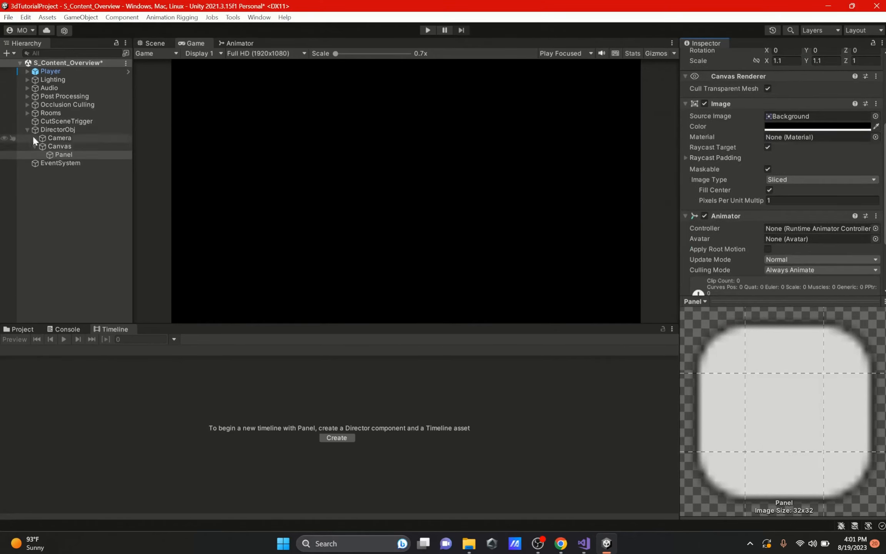
Step: Bind the Panel to the DirectorObj timeline's animation track and start recording with the Panel selected
{"action": "left_click", "coordinate": [41, 131]}
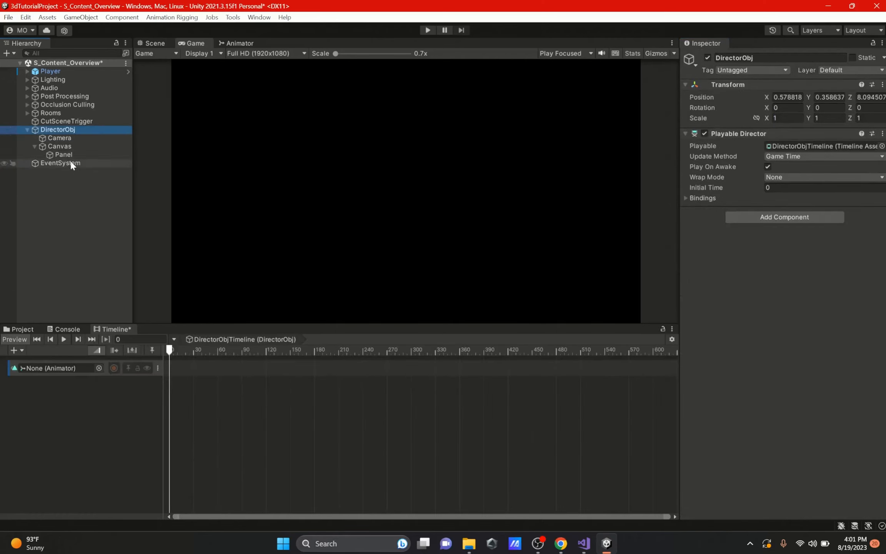
{"action": "left_click_drag", "start_coordinate": [67, 153], "coordinate": [32, 366]}
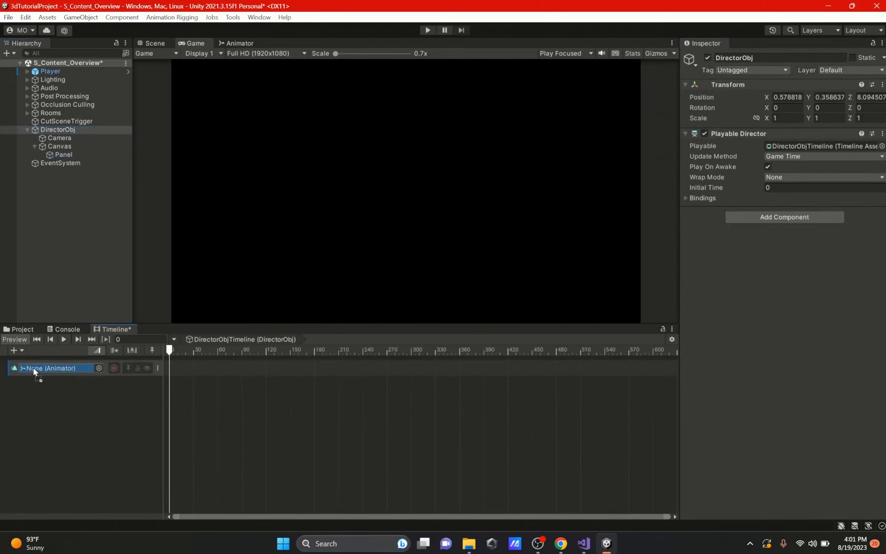
{"action": "left_click", "coordinate": [112, 367]}
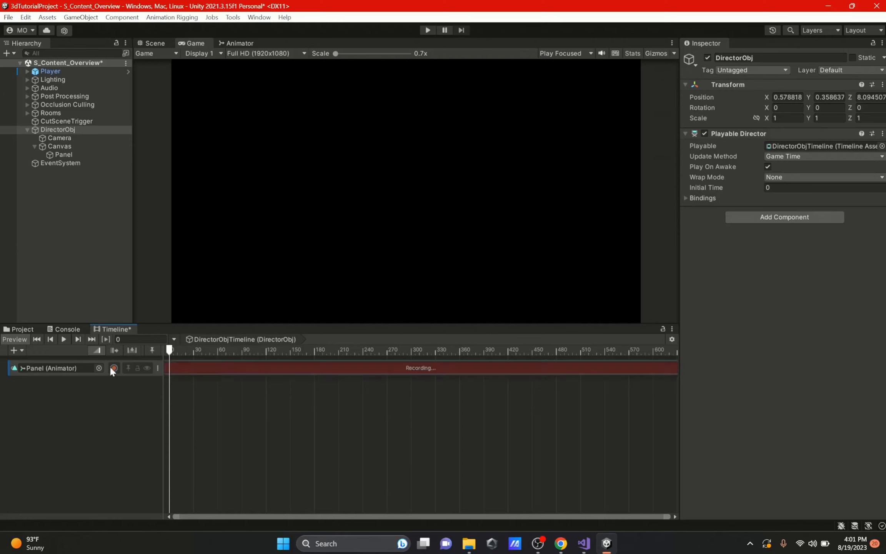
{"action": "left_click", "coordinate": [54, 154]}
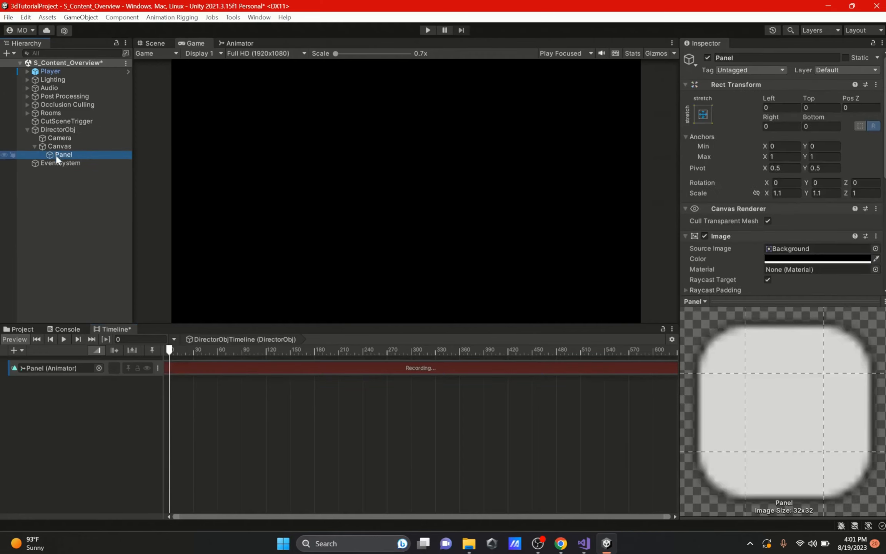
{"action": "left_click", "coordinate": [800, 259]}
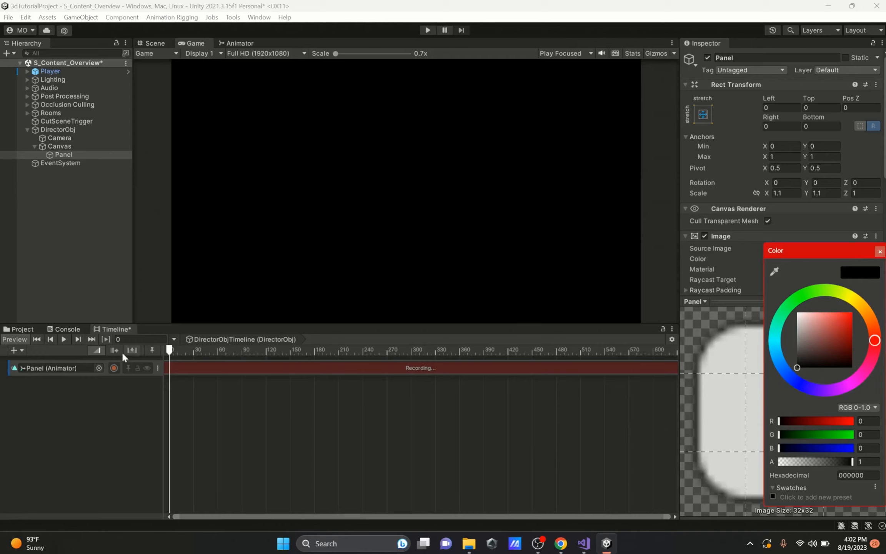
{"action": "left_click", "coordinate": [158, 368]}
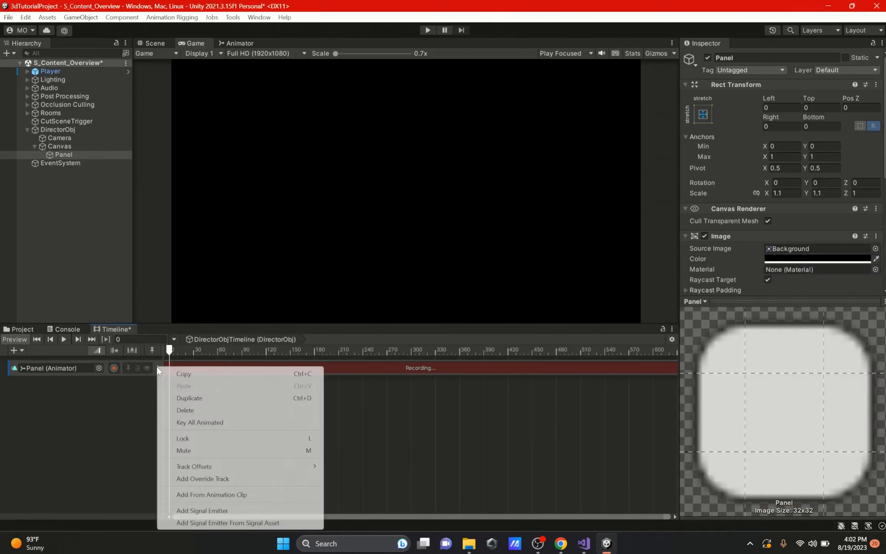
{"action": "left_click", "coordinate": [139, 363]}
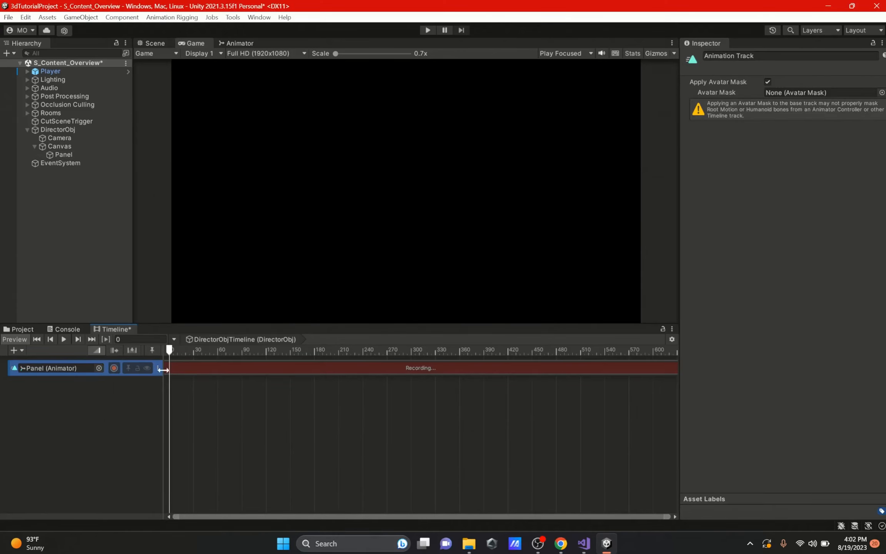
Step: Record a keyframe at frame 122 of the timeline with the Panel's image color alpha at 0
{"action": "left_click_drag", "start_coordinate": [169, 351], "coordinate": [184, 356]}
{"action": "left_click_drag", "start_coordinate": [184, 358], "coordinate": [249, 361]}
{"action": "left_click_drag", "start_coordinate": [184, 353], "coordinate": [268, 360]}
{"action": "left_click", "coordinate": [75, 156]}
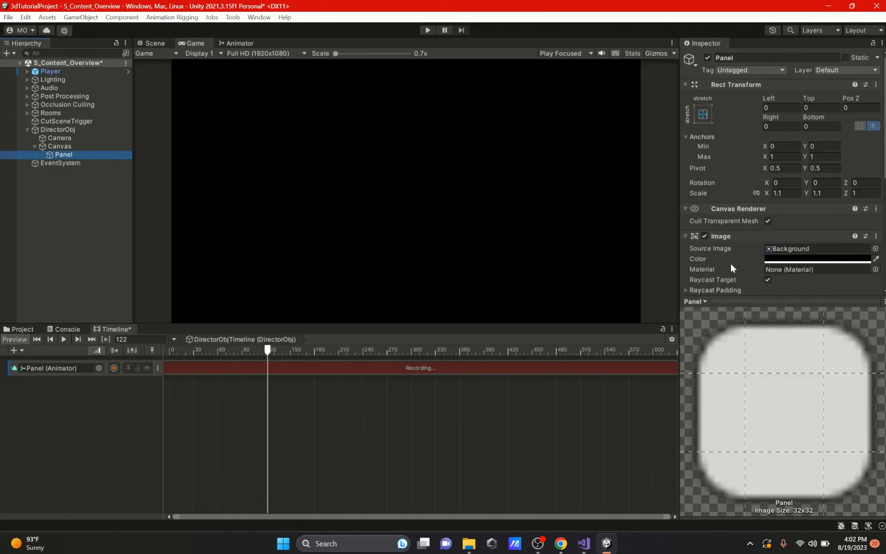
{"action": "left_click", "coordinate": [778, 262]}
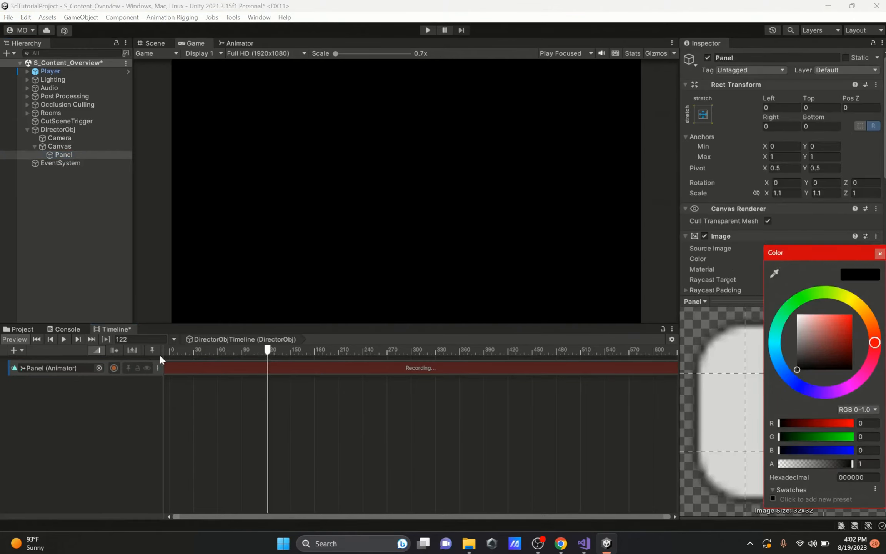
{"action": "left_click_drag", "start_coordinate": [842, 465], "coordinate": [735, 471]}
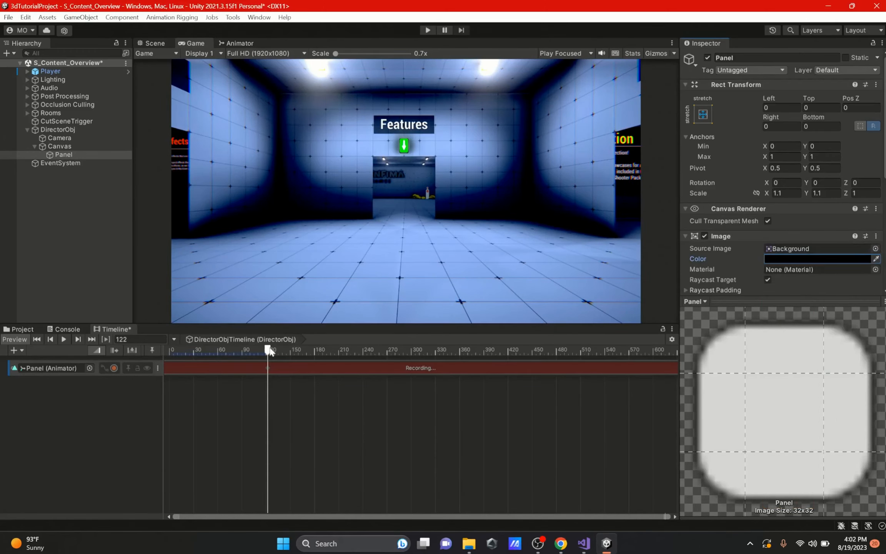
Step: Record a keyframe at frame 0 with the Panel's image color alpha at 1
{"action": "left_click_drag", "start_coordinate": [267, 349], "coordinate": [164, 341]}
{"action": "left_click", "coordinate": [808, 261]}
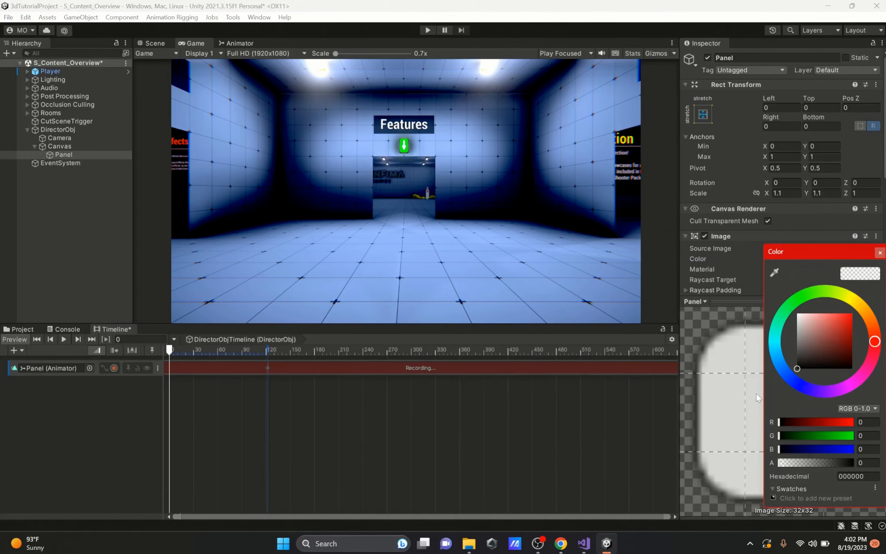
{"action": "left_click_drag", "start_coordinate": [792, 462], "coordinate": [884, 462]}
{"action": "left_click", "coordinate": [880, 253]}
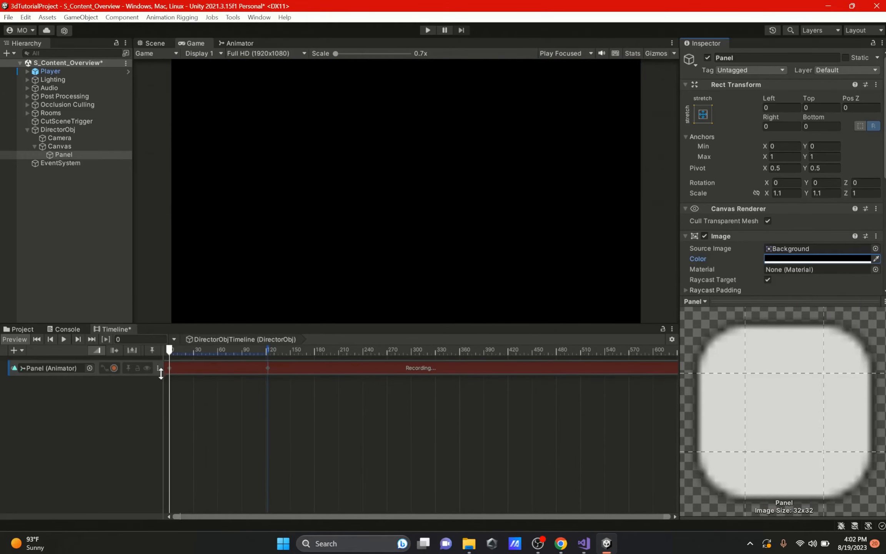
Step: Review the recorded alpha keyframes in the Animation window and stop recording on the Panel track
{"action": "double_click", "coordinate": [197, 365]}
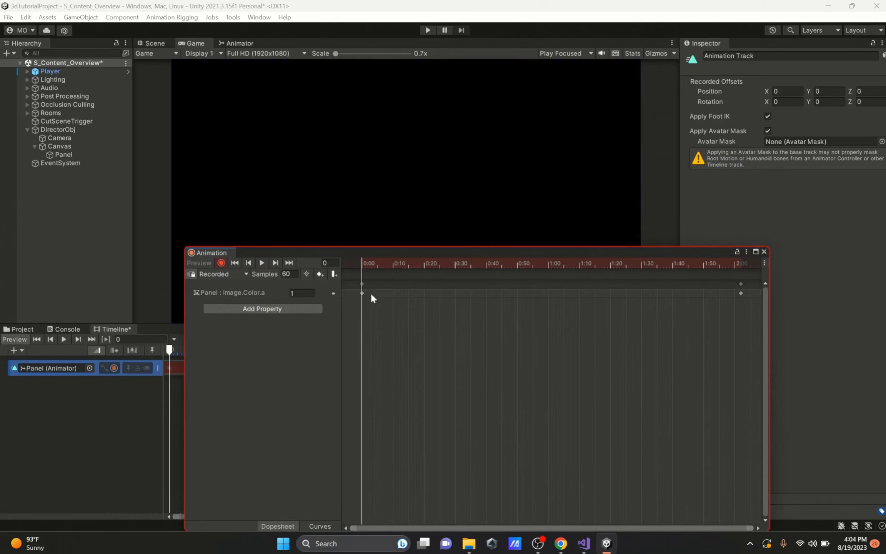
{"action": "left_click", "coordinate": [362, 289]}
{"action": "left_click_drag", "start_coordinate": [363, 289], "coordinate": [354, 309]}
{"action": "left_click", "coordinate": [220, 263]}
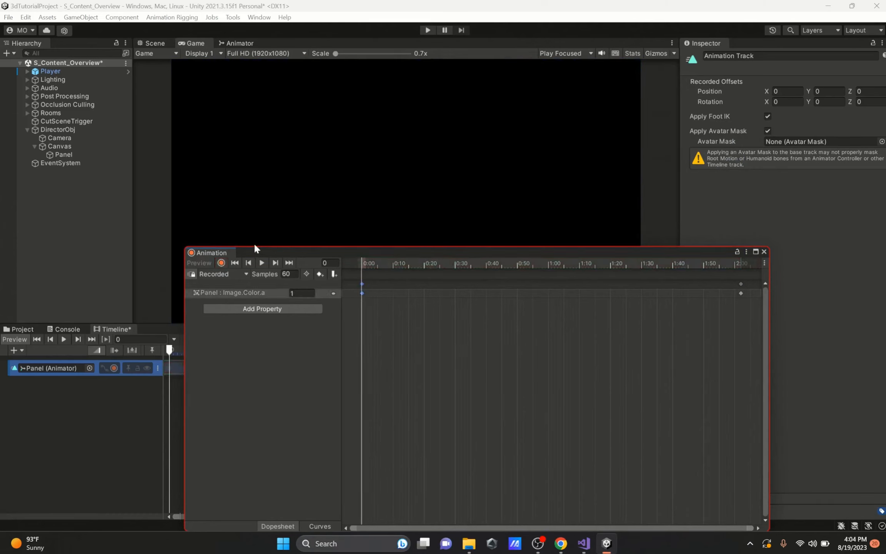
{"action": "left_click", "coordinate": [764, 252]}
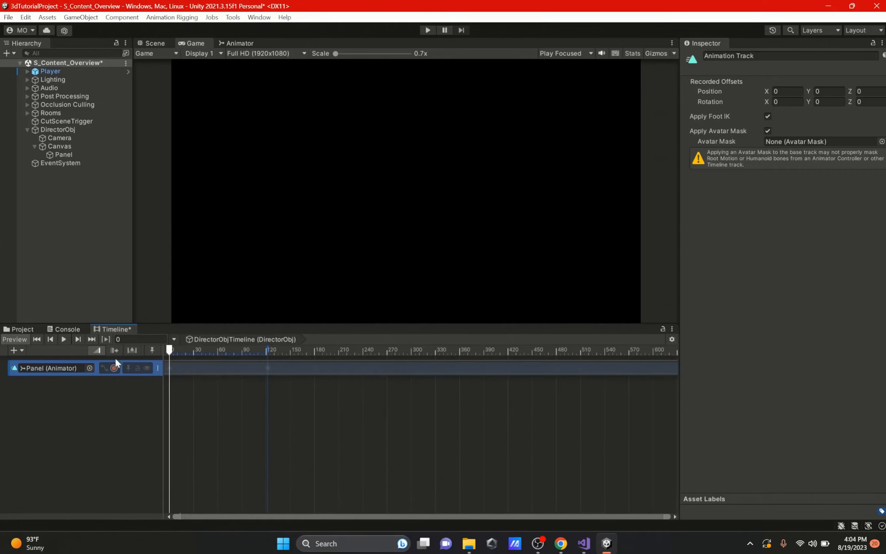
{"action": "left_click_drag", "start_coordinate": [184, 348], "coordinate": [241, 351]}
{"action": "left_click_drag", "start_coordinate": [137, 373], "coordinate": [106, 369]}
Step: Check DirectorObj's Playable Director options and bindings, then deactivate the object in the scene
{"action": "left_click", "coordinate": [58, 129]}
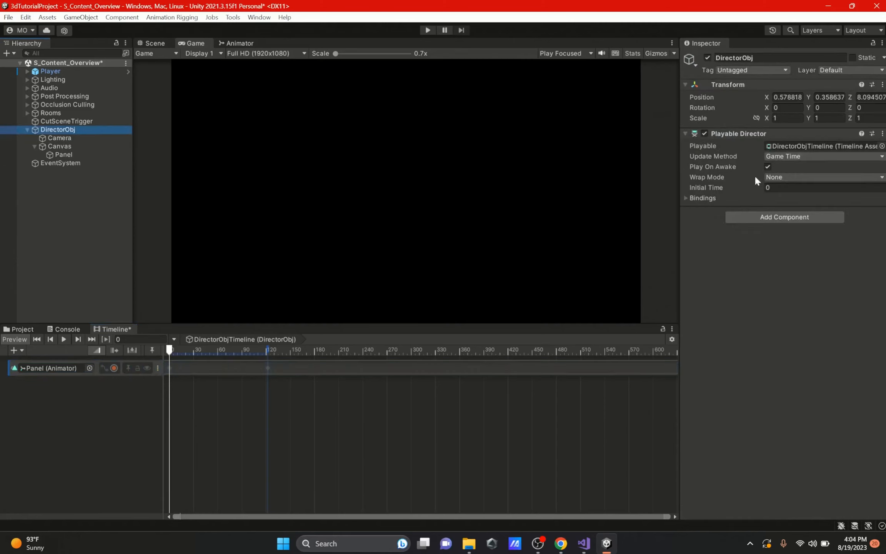
{"action": "left_click", "coordinate": [773, 157]}
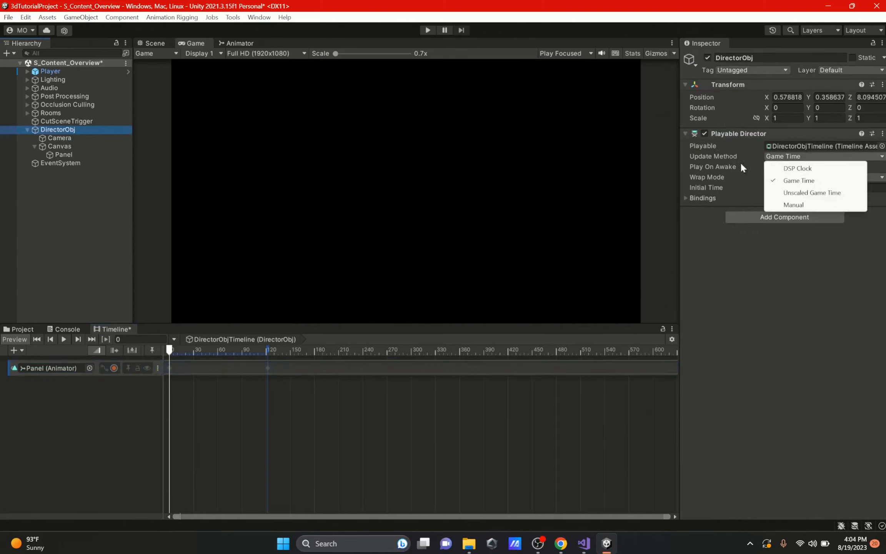
{"action": "left_click", "coordinate": [696, 211]}
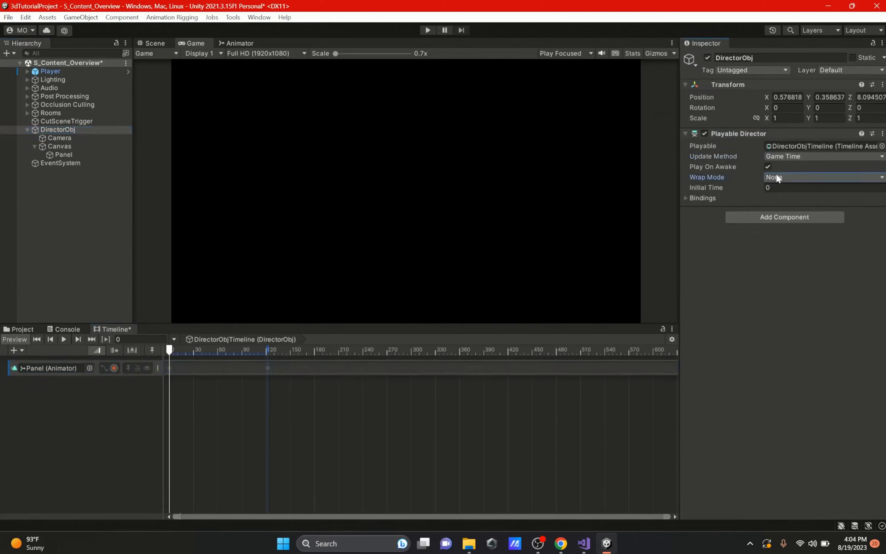
{"action": "left_click", "coordinate": [702, 197]}
{"action": "left_click", "coordinate": [703, 198]}
{"action": "left_click", "coordinate": [706, 58]}
Step: Play-test the scene by walking the player into the cutscene trigger to watch the fade, and exit play mode
{"action": "left_click", "coordinate": [427, 30]}
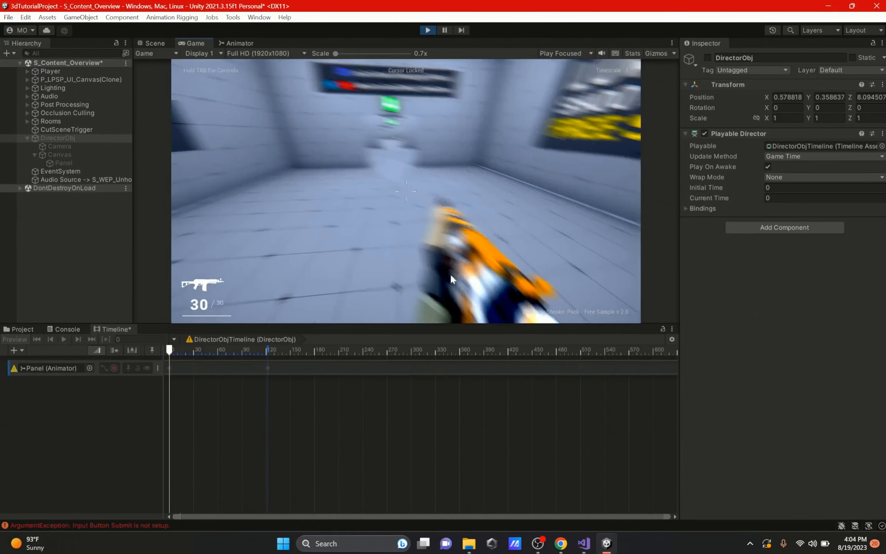
{"action": "left_click", "coordinate": [451, 280]}
{"action": "key", "text": "w"}
{"action": "key", "text": "w"}
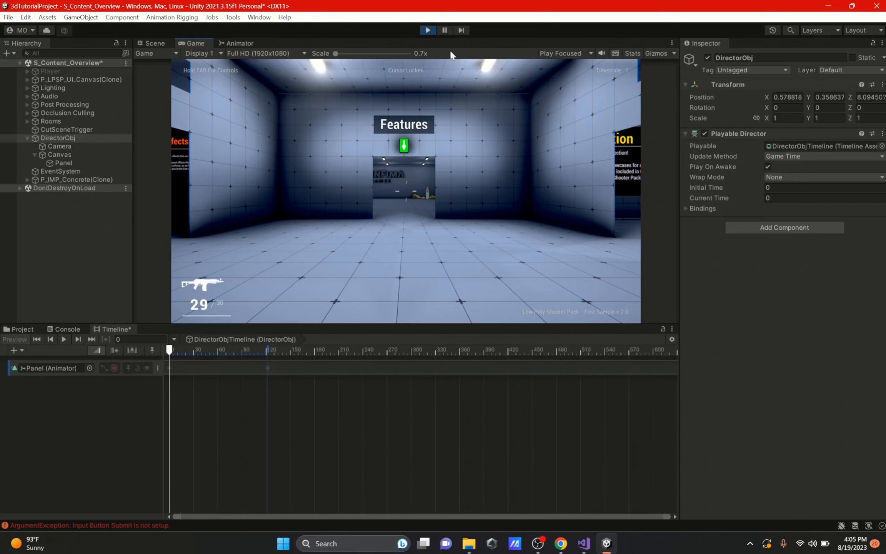
{"action": "left_click", "coordinate": [429, 30]}
Step: Shorten the Panel's fade by moving its second alpha keyframe to 0:30 in the recorded animation
{"action": "double_click", "coordinate": [230, 367]}
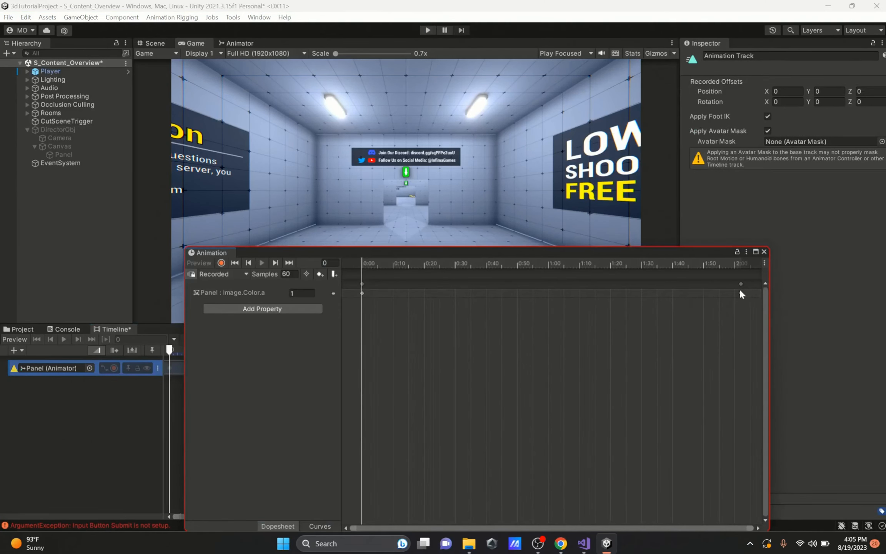
{"action": "left_click_drag", "start_coordinate": [739, 288], "coordinate": [456, 283]}
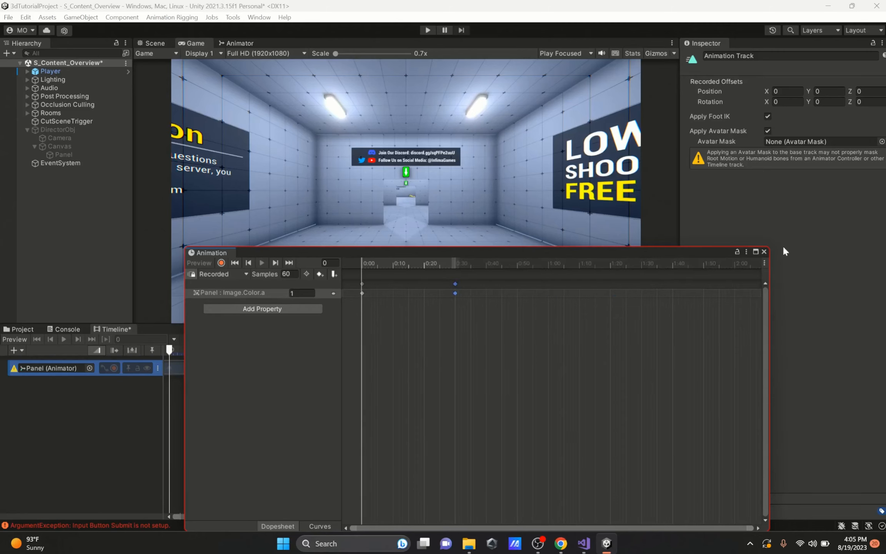
{"action": "left_click", "coordinate": [763, 251]}
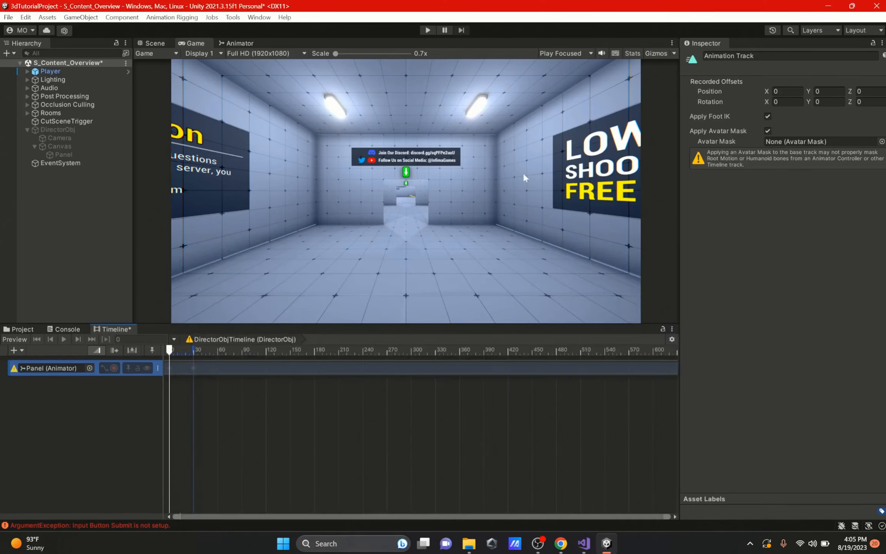
Step: Run the game again through the cutscene trigger to check the shortened fade, and stop playing
{"action": "left_click", "coordinate": [427, 31]}
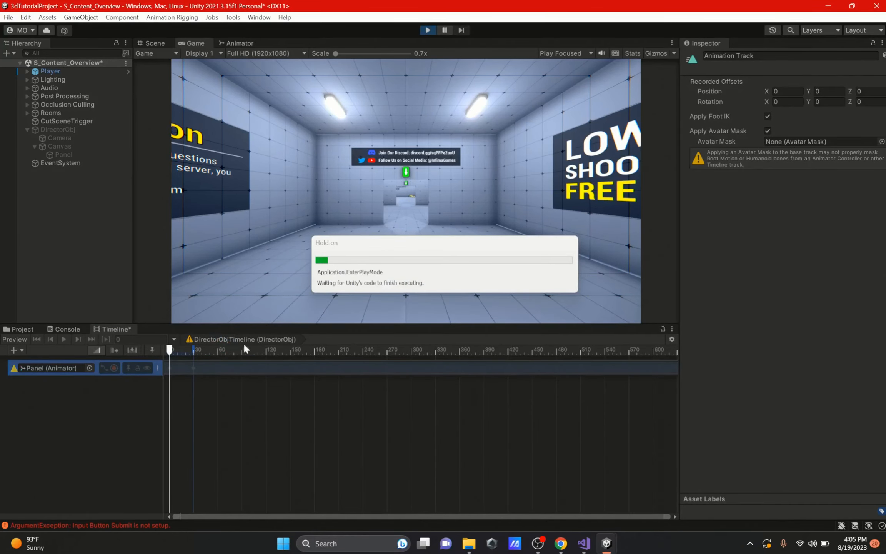
{"action": "left_click", "coordinate": [545, 147]}
{"action": "key", "text": "w"}
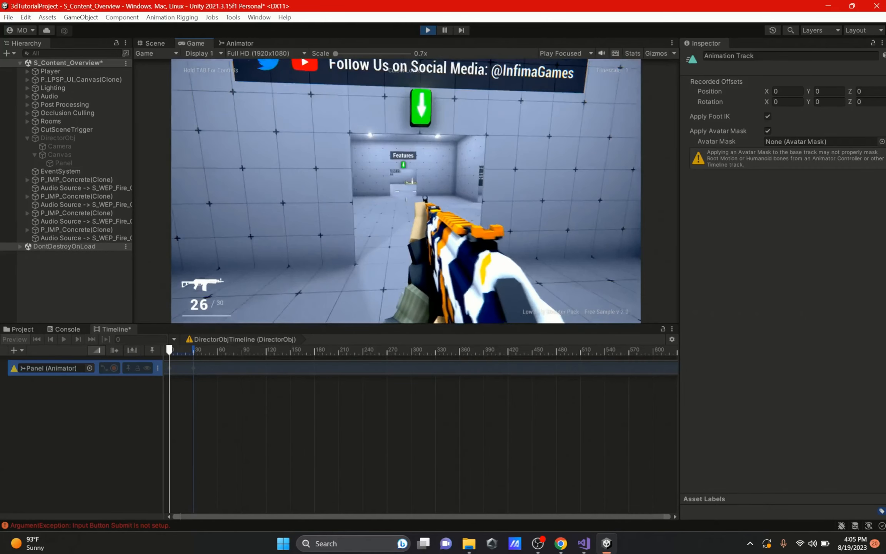
{"action": "key", "text": "w"}
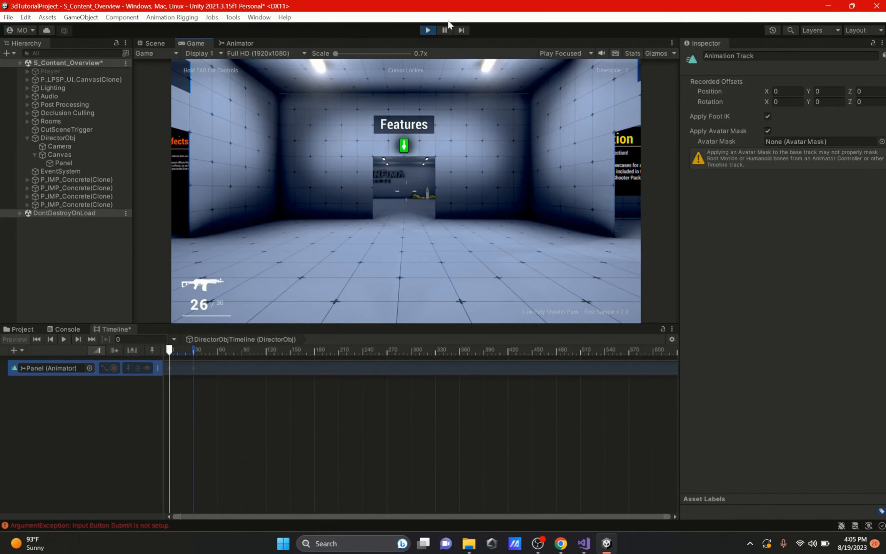
{"action": "left_click", "coordinate": [428, 30]}
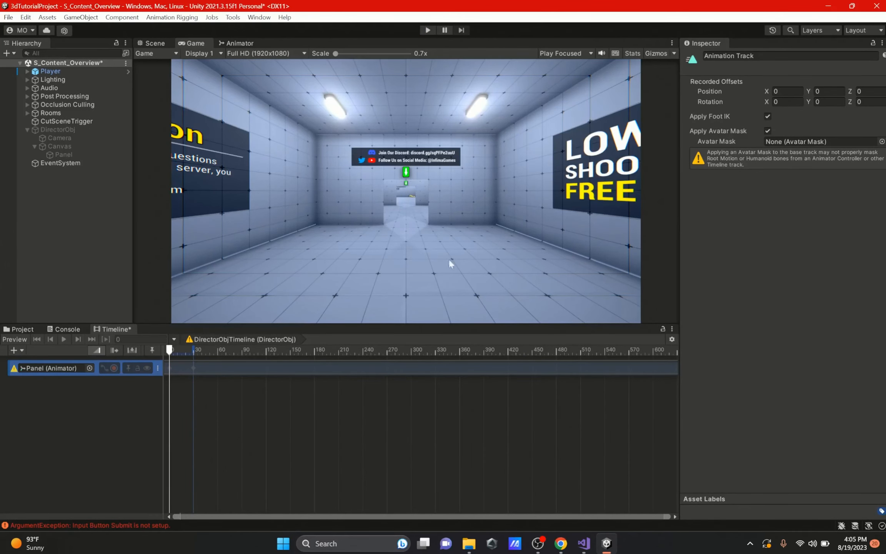